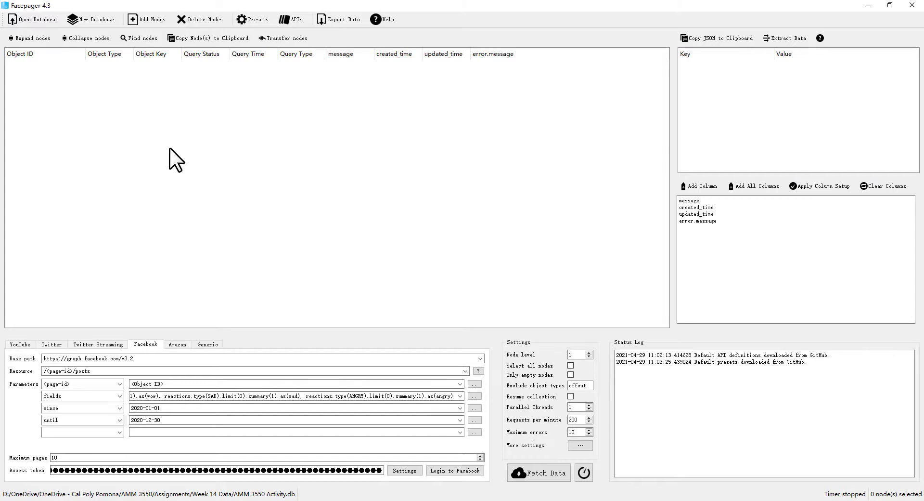
Add the Facebook page username calpolypomona, copied from the page in the browser, as a new node
{"action": "left_click", "coordinate": [154, 17]}
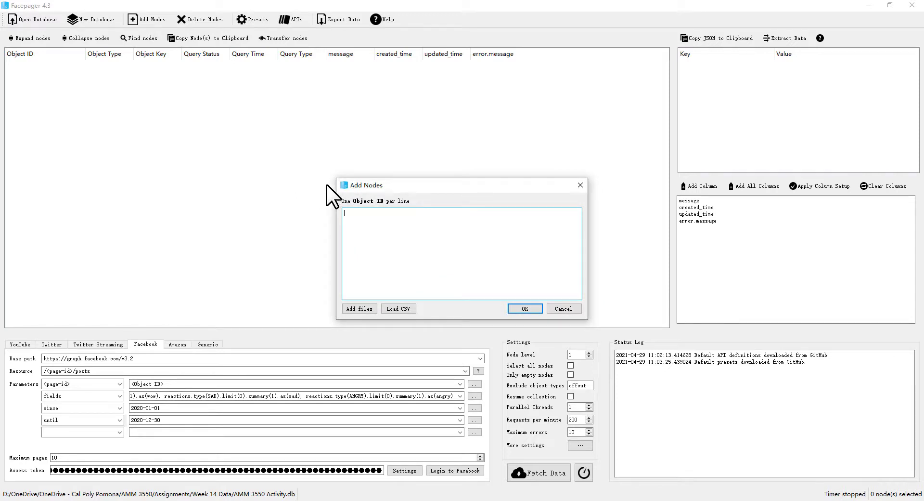
{"action": "left_click_drag", "start_coordinate": [371, 184], "coordinate": [340, 169]}
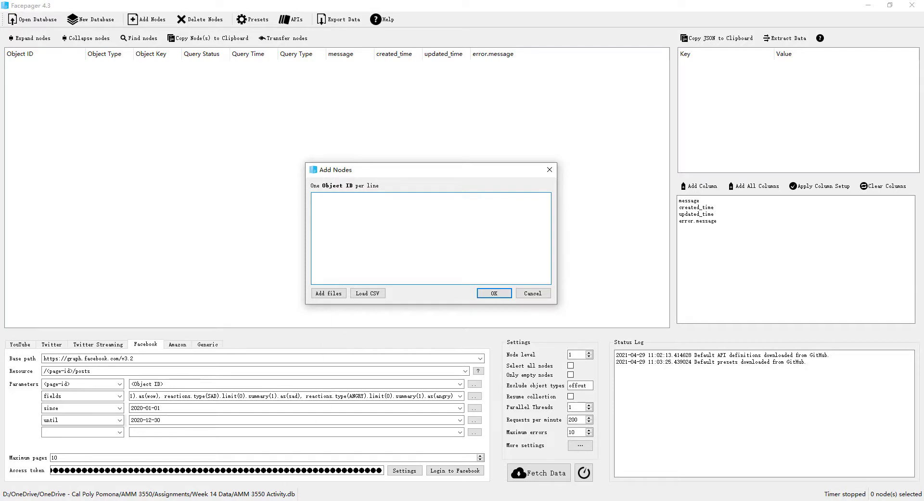
{"action": "left_click", "coordinate": [256, 462]}
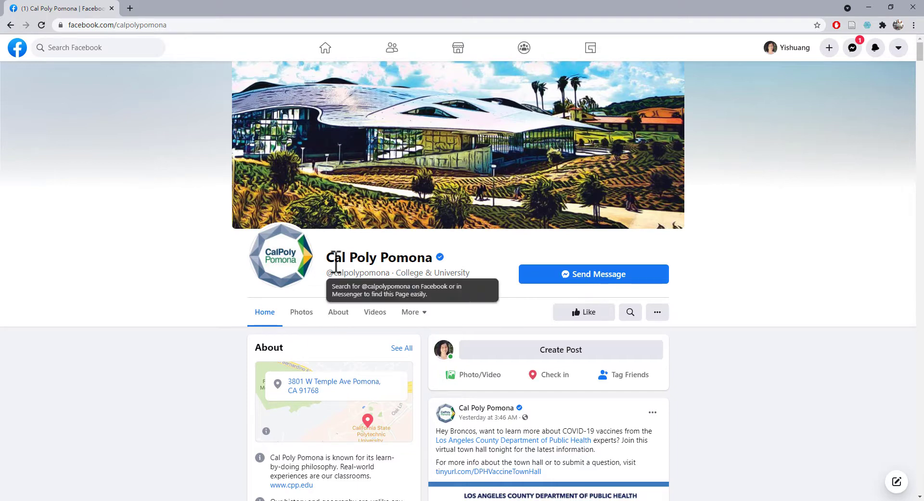
{"action": "double_click", "coordinate": [356, 272]}
{"action": "key", "text": "ctrl+c"}
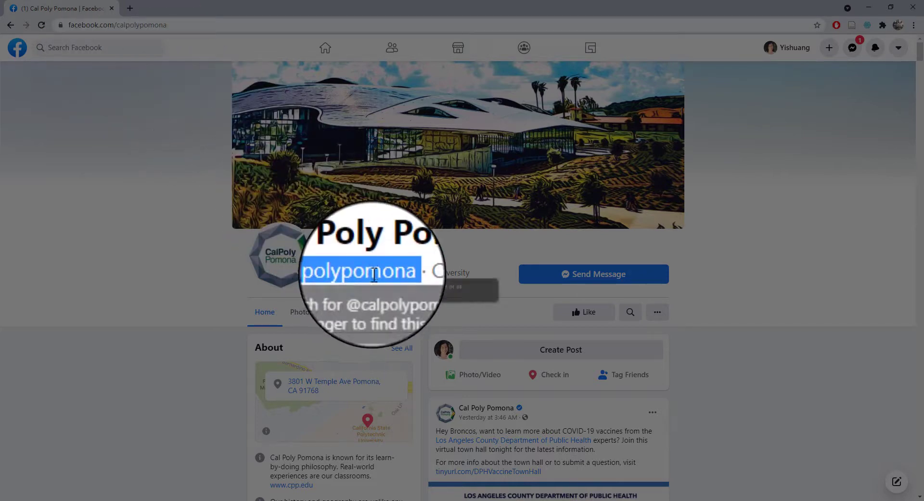
{"action": "left_click", "coordinate": [252, 500]}
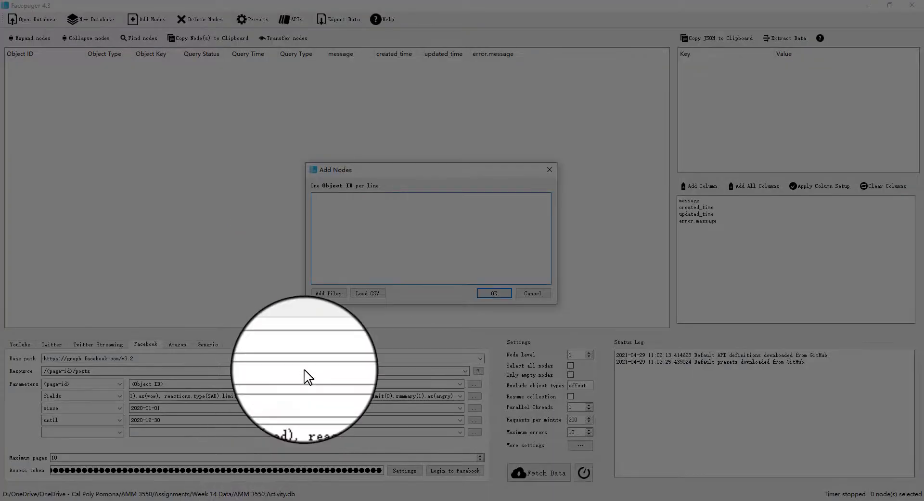
{"action": "key", "text": "ctrl+v"}
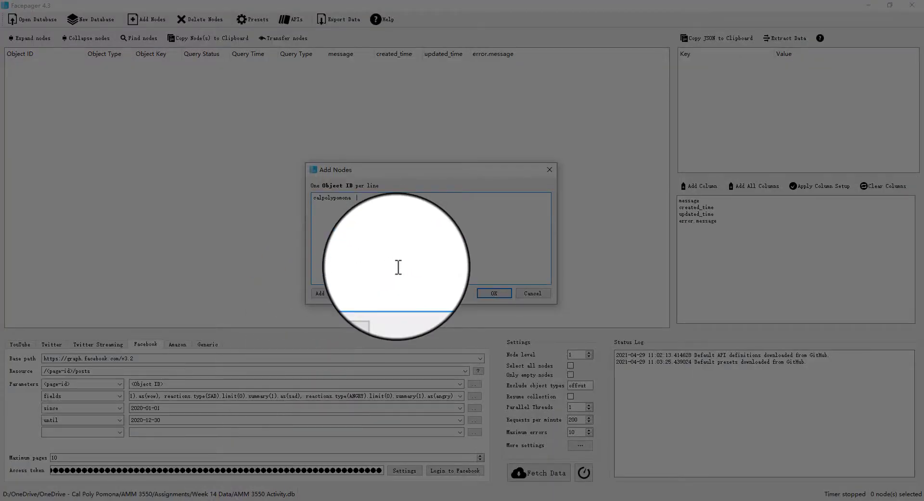
{"action": "left_click", "coordinate": [490, 294]}
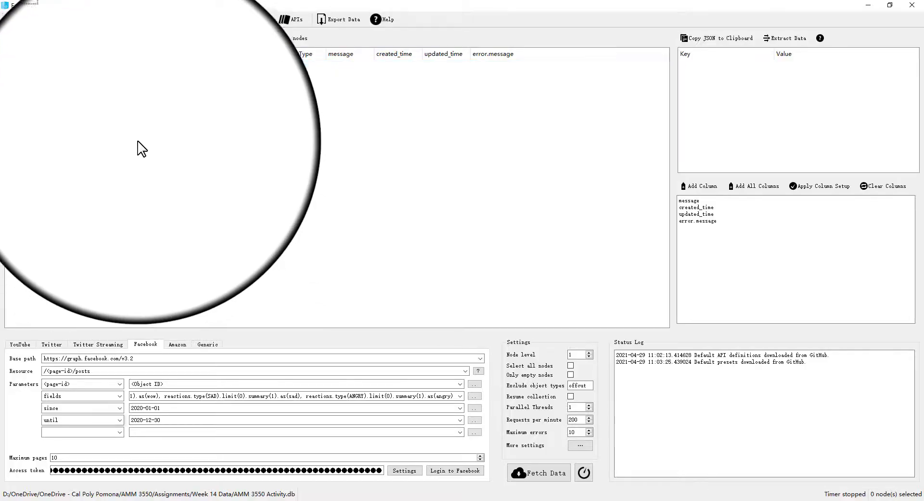
Select the calpolypomona node and apply the Facebook preset 2 Get Facebook posts
{"action": "left_click", "coordinate": [58, 65]}
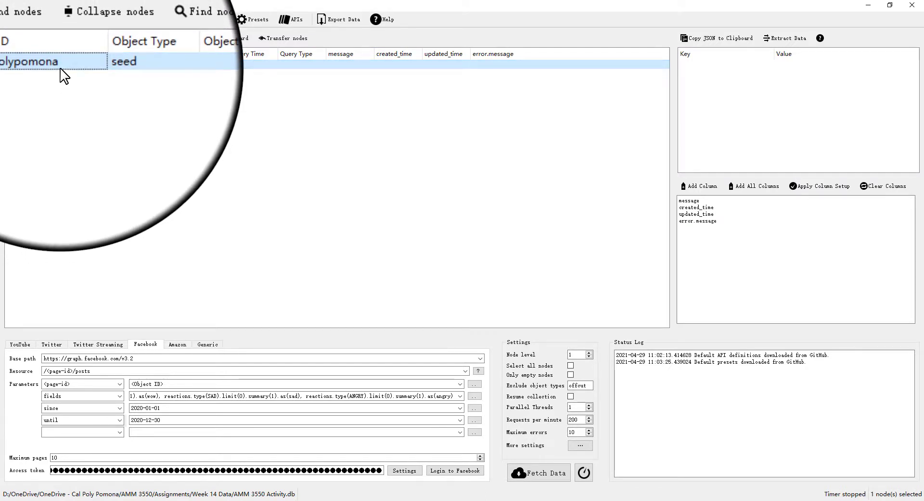
{"action": "left_click", "coordinate": [254, 23]}
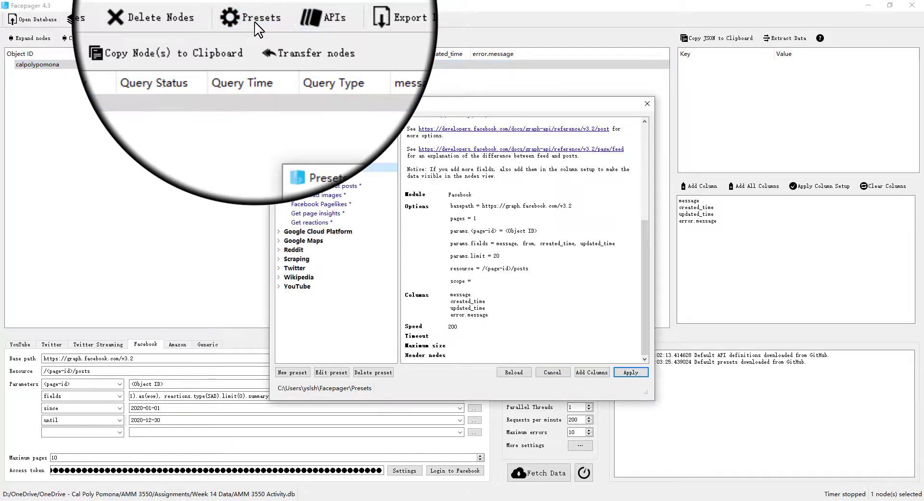
{"action": "left_click_drag", "start_coordinate": [331, 103], "coordinate": [314, 92]}
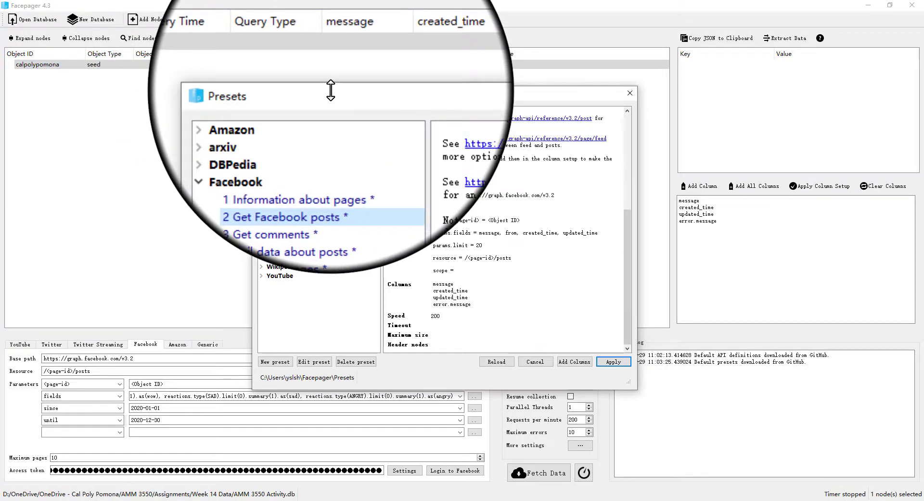
{"action": "left_click", "coordinate": [348, 91]}
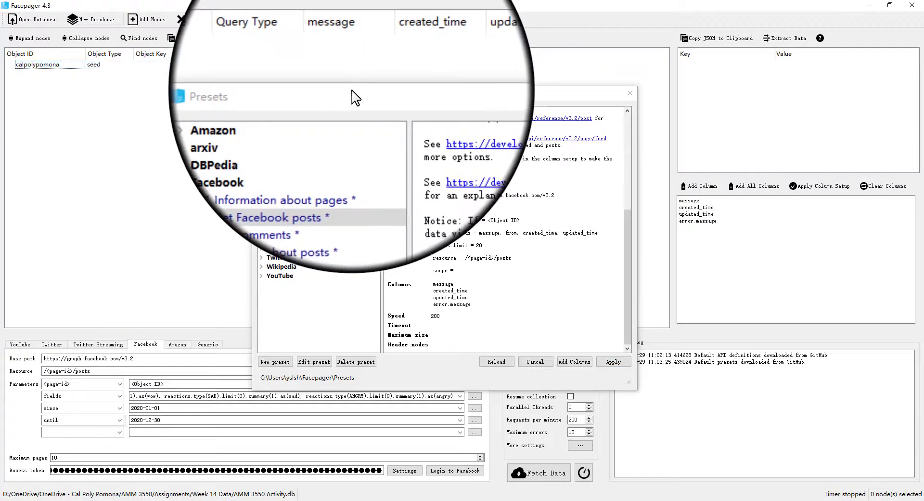
{"action": "left_click", "coordinate": [356, 99]}
{"action": "left_click", "coordinate": [337, 150]}
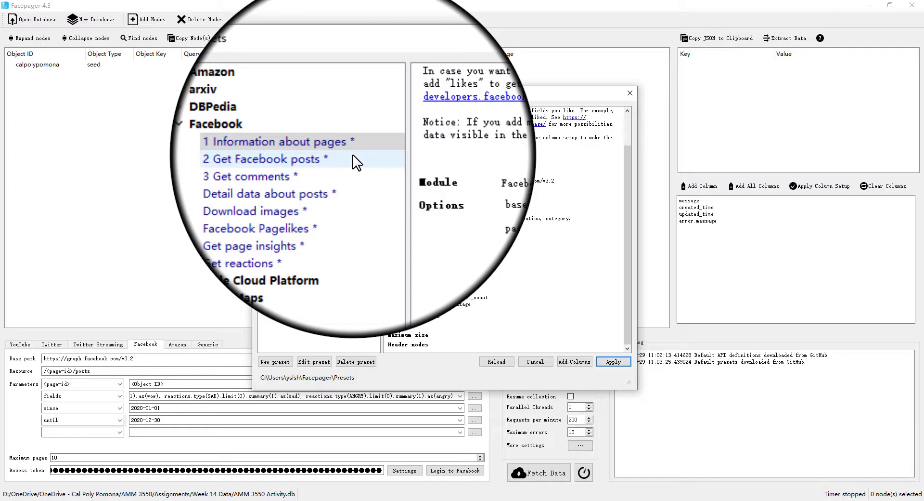
{"action": "left_click", "coordinate": [355, 158]}
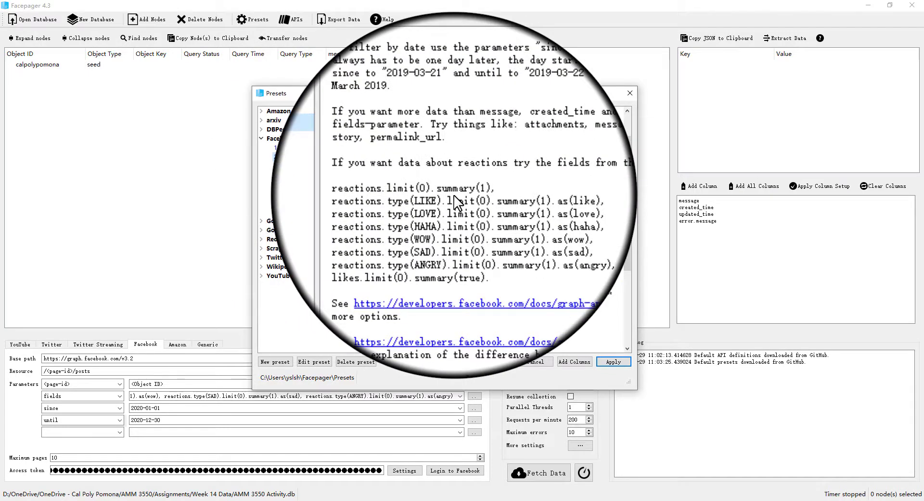
{"action": "left_click_drag", "start_coordinate": [630, 196], "coordinate": [624, 272]}
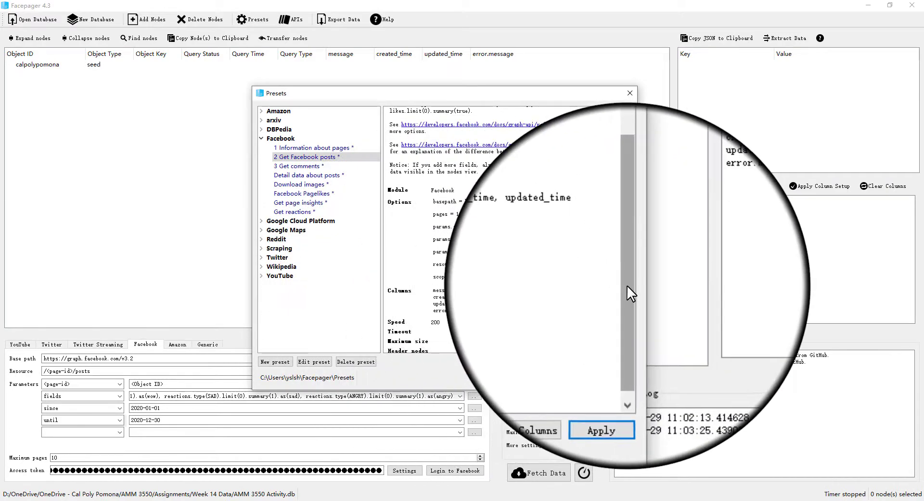
{"action": "left_click_drag", "start_coordinate": [627, 284], "coordinate": [640, 202]}
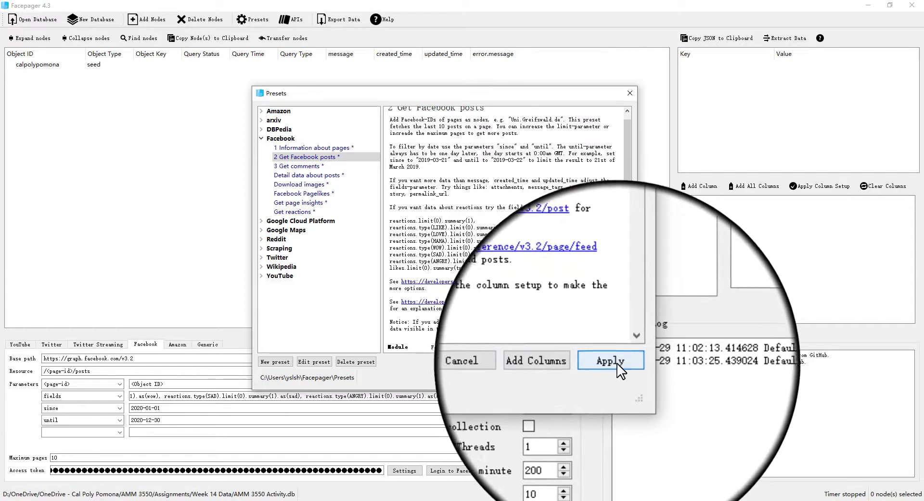
{"action": "left_click", "coordinate": [625, 364]}
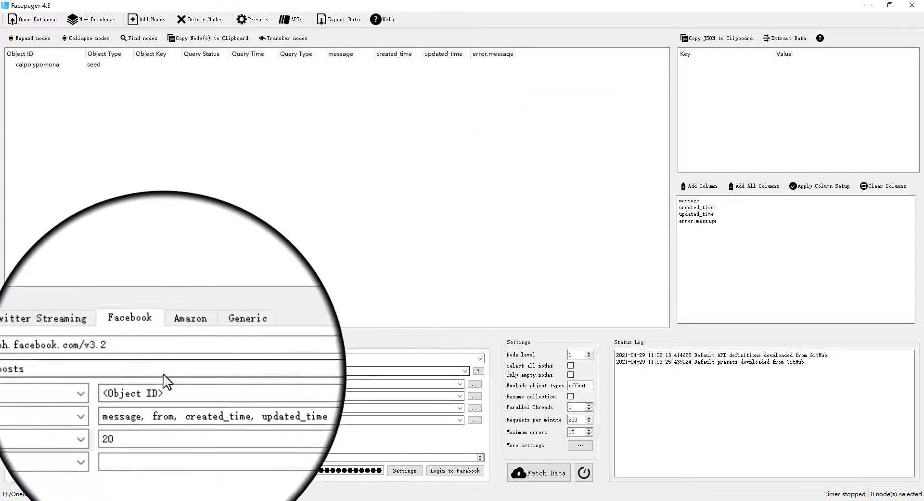
Inspect the query's resource path, parameters and the full fields value in its editor
{"action": "left_click", "coordinate": [140, 357]}
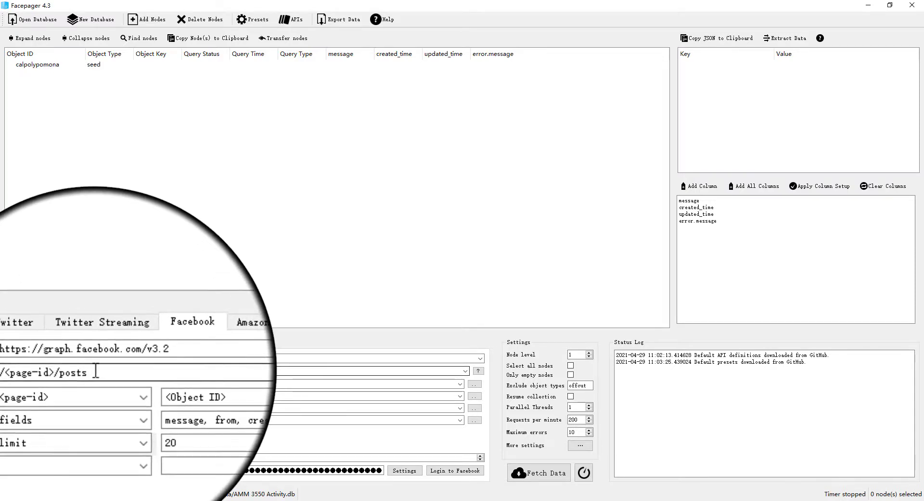
{"action": "left_click", "coordinate": [86, 382]}
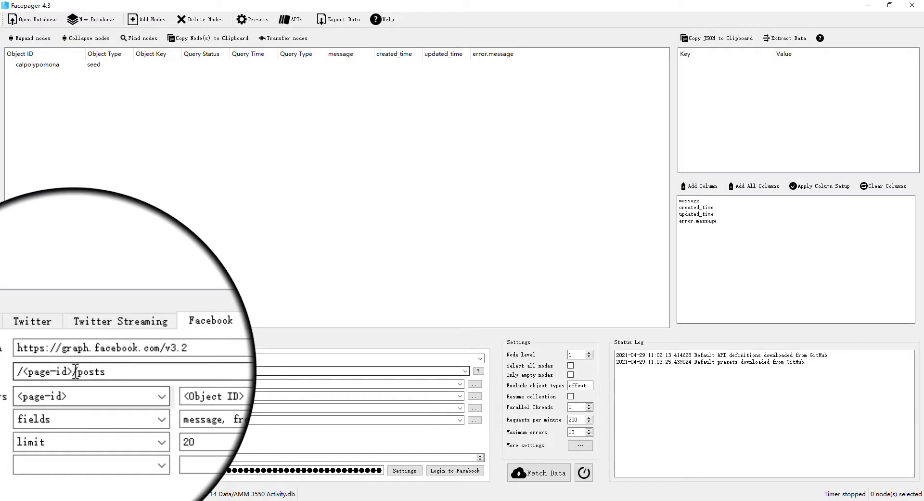
{"action": "left_click_drag", "start_coordinate": [74, 371], "coordinate": [49, 372]}
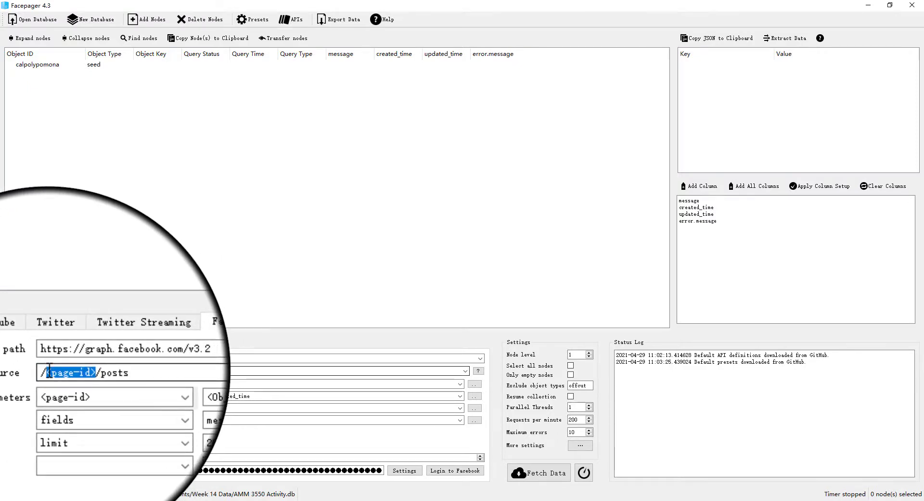
{"action": "left_click", "coordinate": [70, 376]}
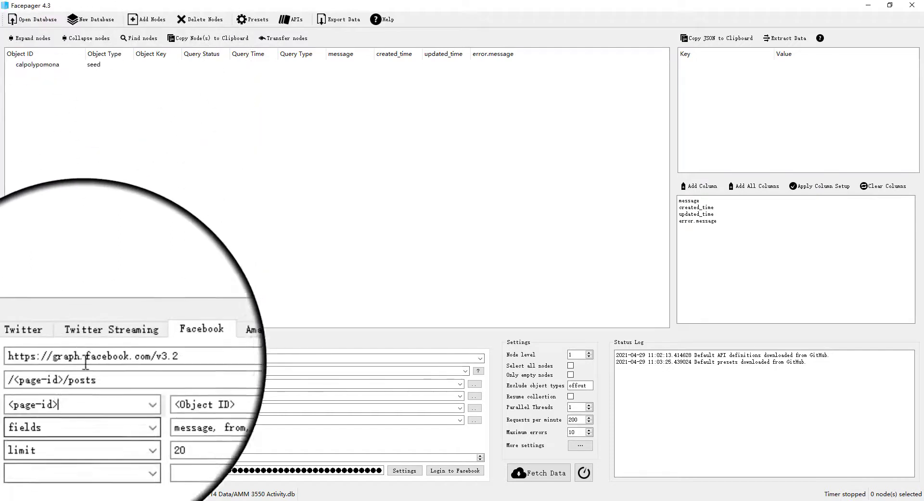
{"action": "left_click", "coordinate": [87, 394]}
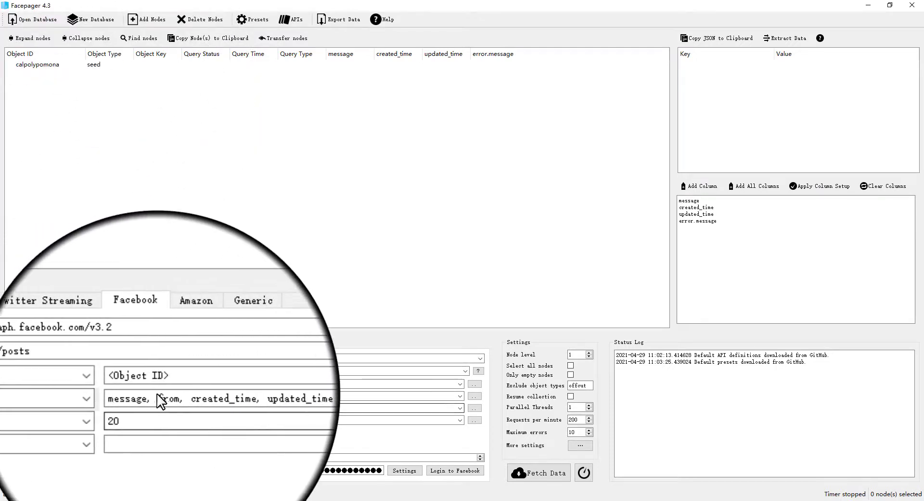
{"action": "left_click", "coordinate": [268, 394]}
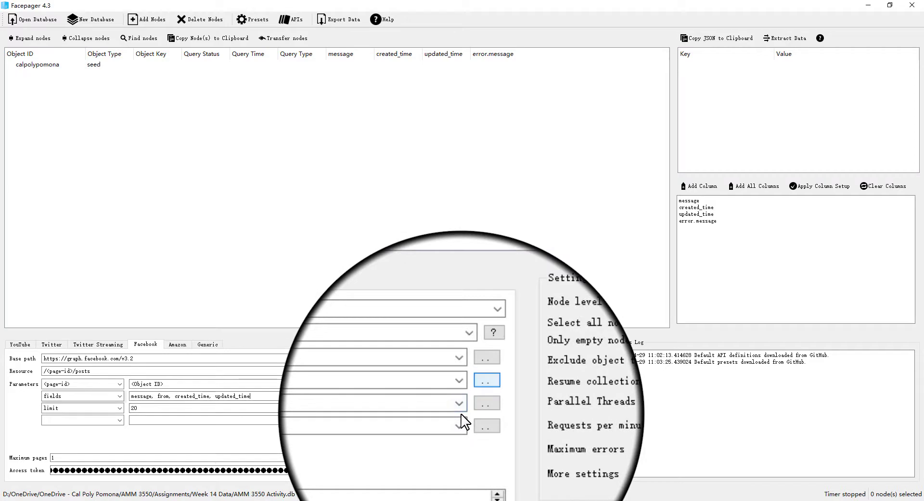
{"action": "left_click", "coordinate": [486, 380]}
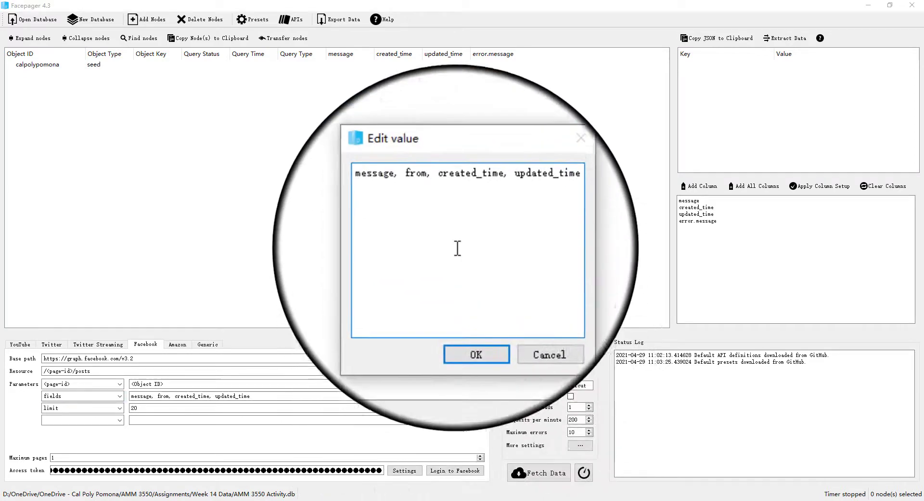
{"action": "left_click_drag", "start_coordinate": [430, 209], "coordinate": [533, 211]}
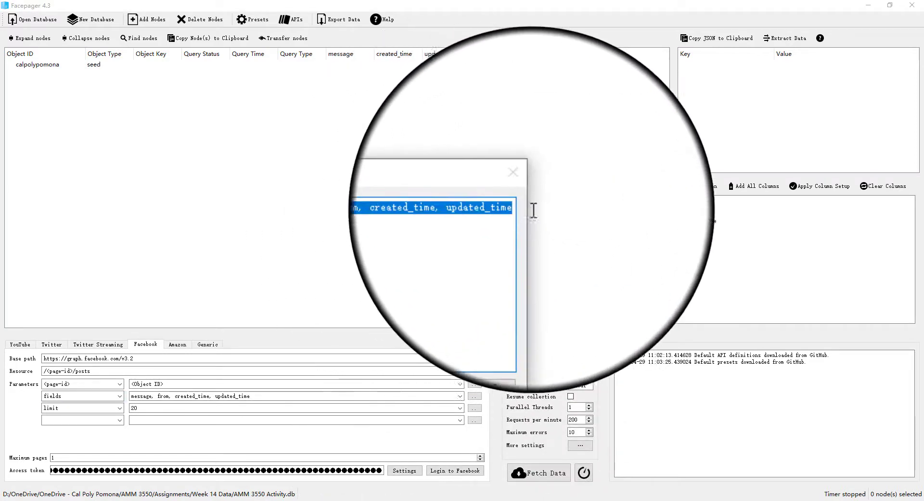
{"action": "left_click", "coordinate": [510, 208]}
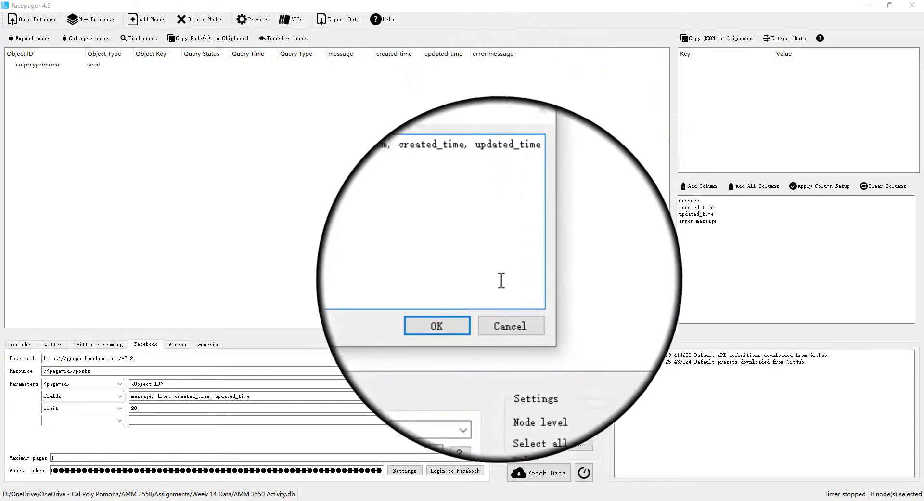
{"action": "left_click", "coordinate": [498, 300]}
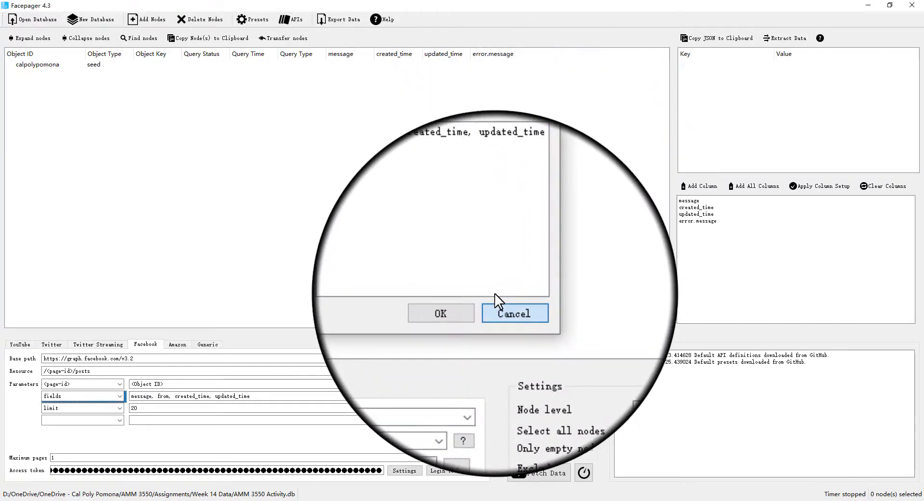
Copy the reactions fields list from the Get Facebook posts preset description
{"action": "left_click", "coordinate": [253, 19]}
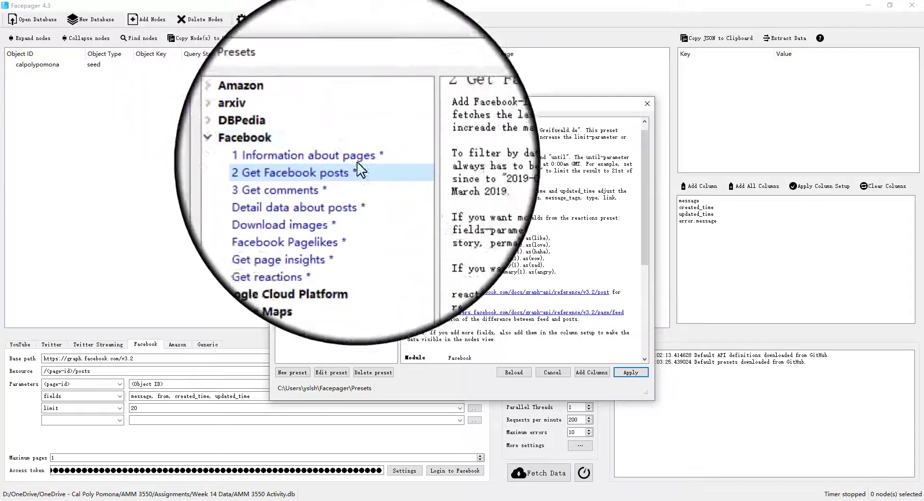
{"action": "left_click_drag", "start_coordinate": [408, 236], "coordinate": [440, 284]}
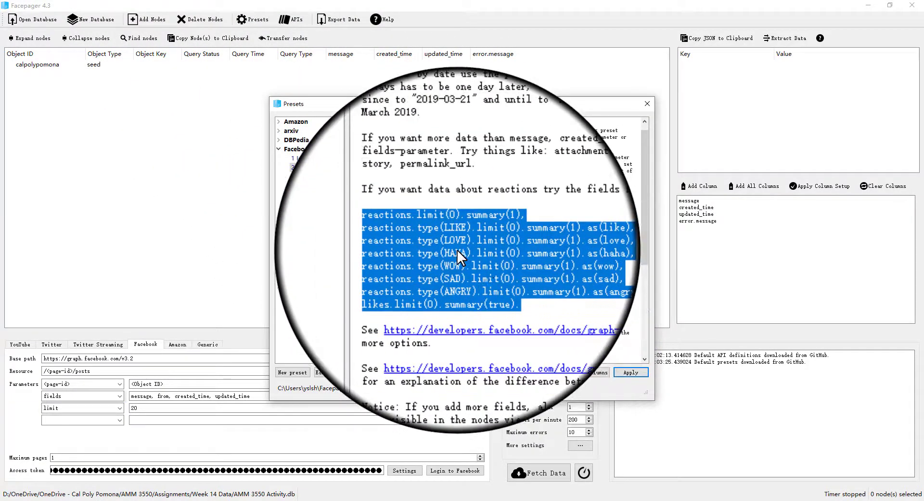
{"action": "right_click", "coordinate": [457, 249]}
{"action": "left_click", "coordinate": [465, 253]}
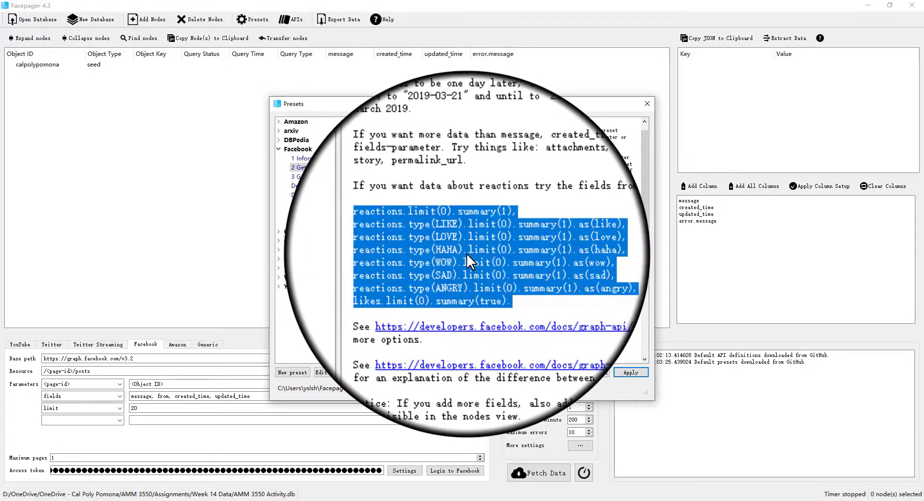
{"action": "left_click", "coordinate": [561, 375]}
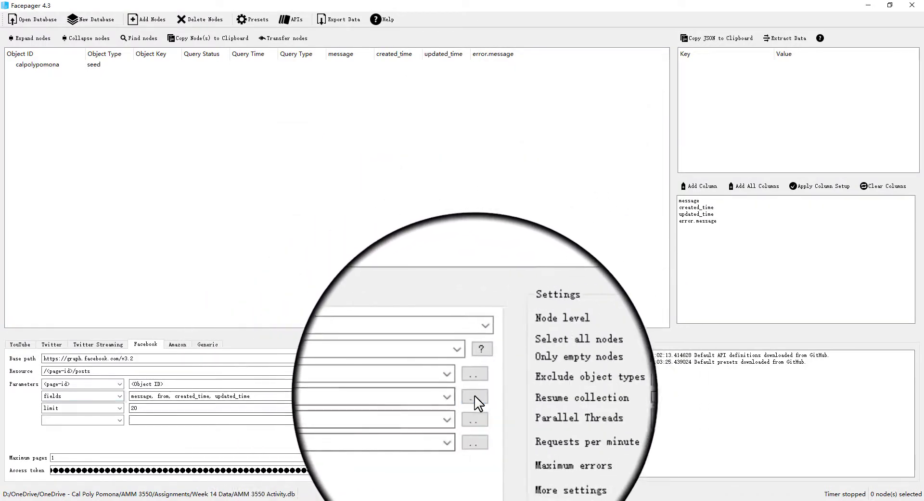
Append a comma and the copied reactions fields list to the end of the fields parameter value
{"action": "left_click", "coordinate": [476, 398]}
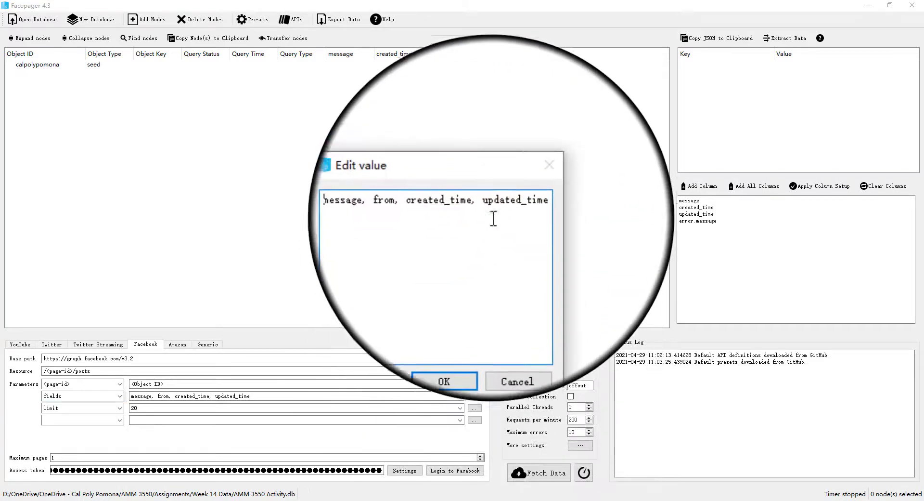
{"action": "left_click_drag", "start_coordinate": [496, 207], "coordinate": [522, 212]}
{"action": "left_click", "coordinate": [521, 212]}
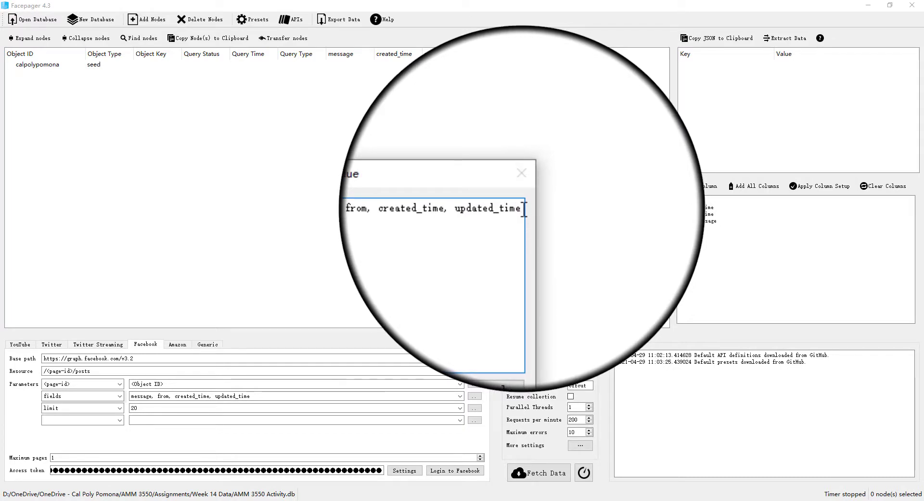
{"action": "type", "text": ","}
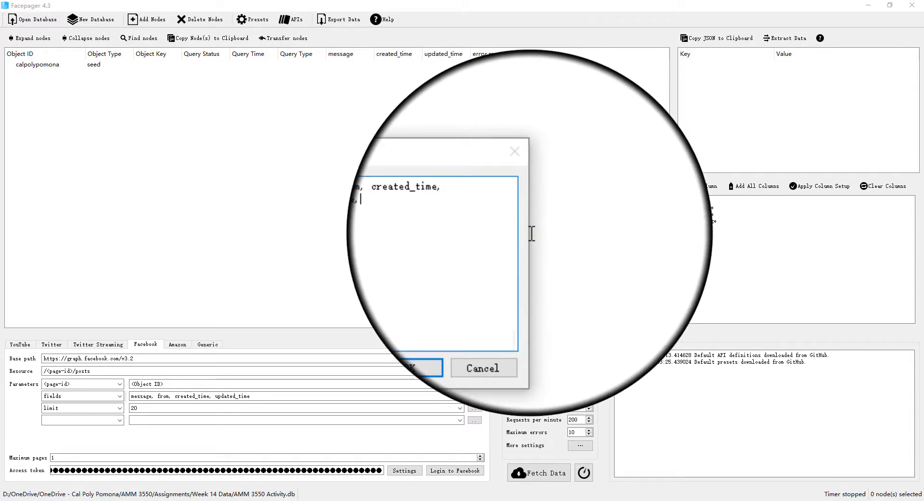
{"action": "key", "text": "ctrl+v"}
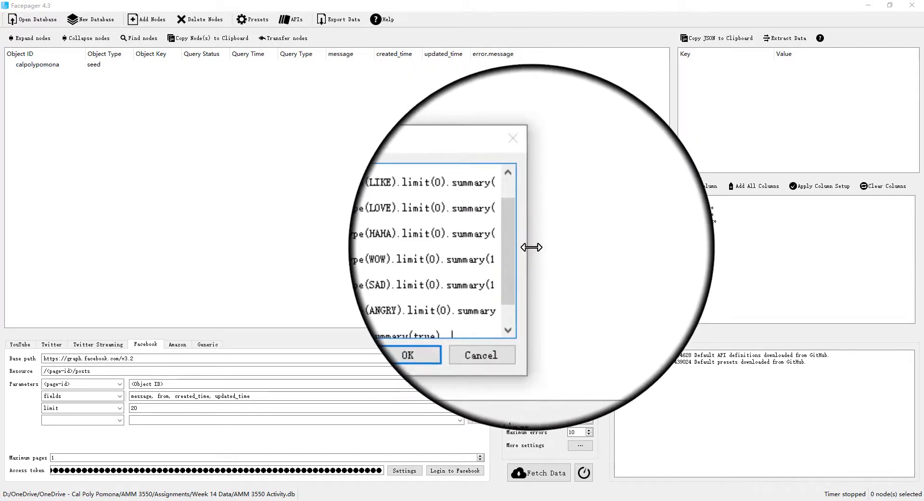
{"action": "left_click_drag", "start_coordinate": [530, 245], "coordinate": [678, 274]}
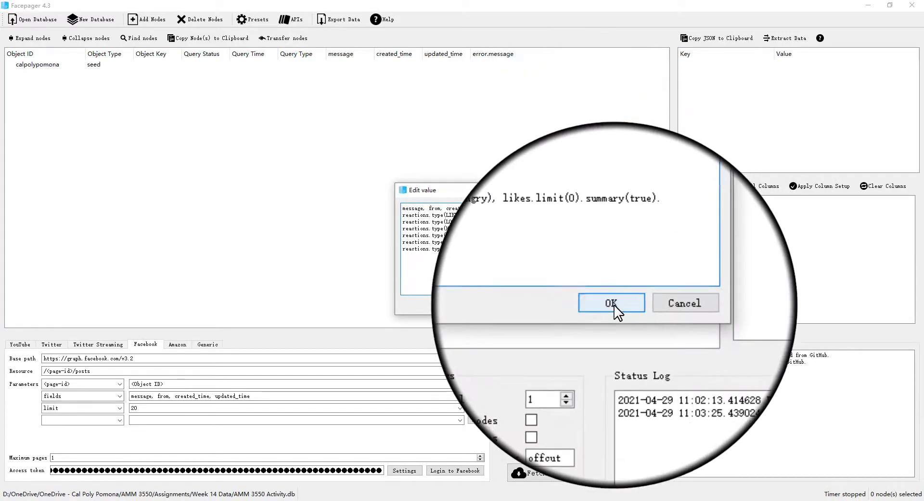
{"action": "left_click", "coordinate": [614, 304]}
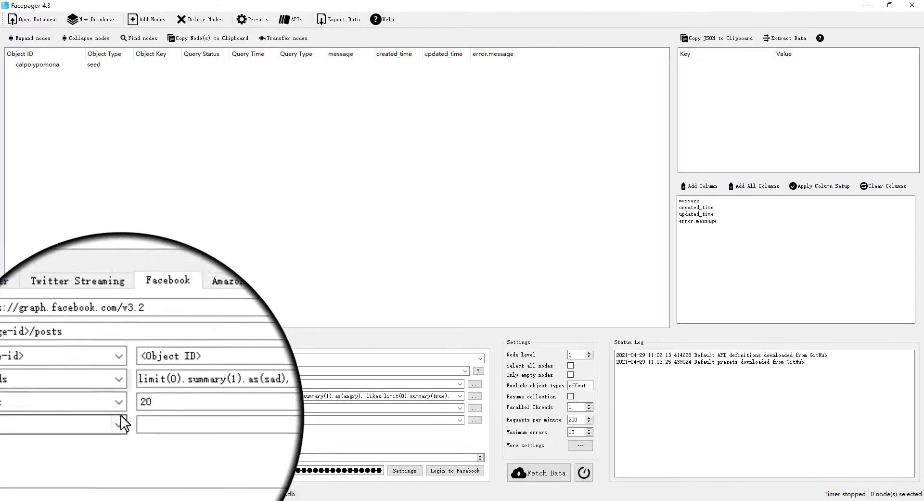
Add a since parameter with the value 2020-01-01
{"action": "left_click", "coordinate": [118, 381]}
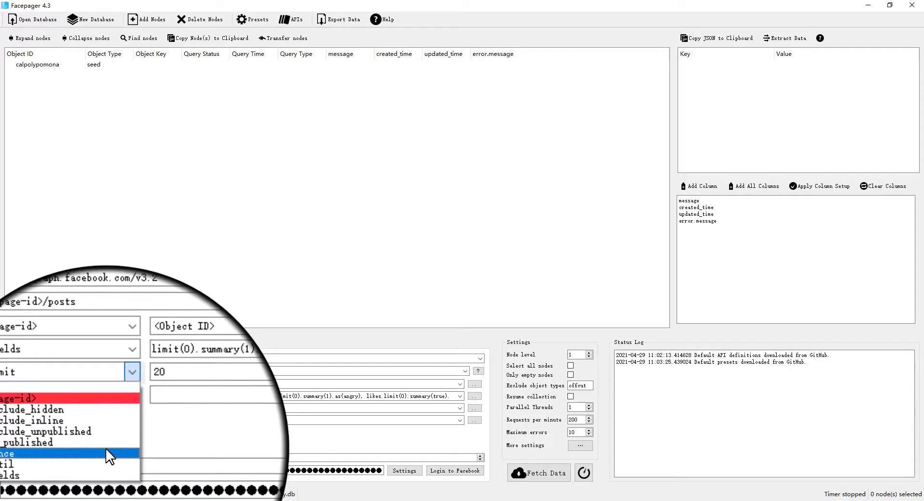
{"action": "left_click", "coordinate": [106, 453]}
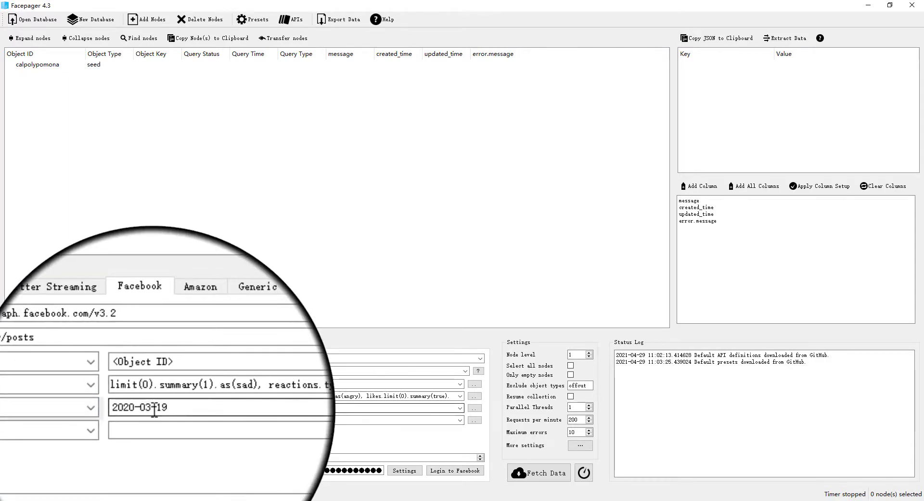
{"action": "left_click", "coordinate": [152, 409]}
{"action": "key", "text": "BackSpace"}
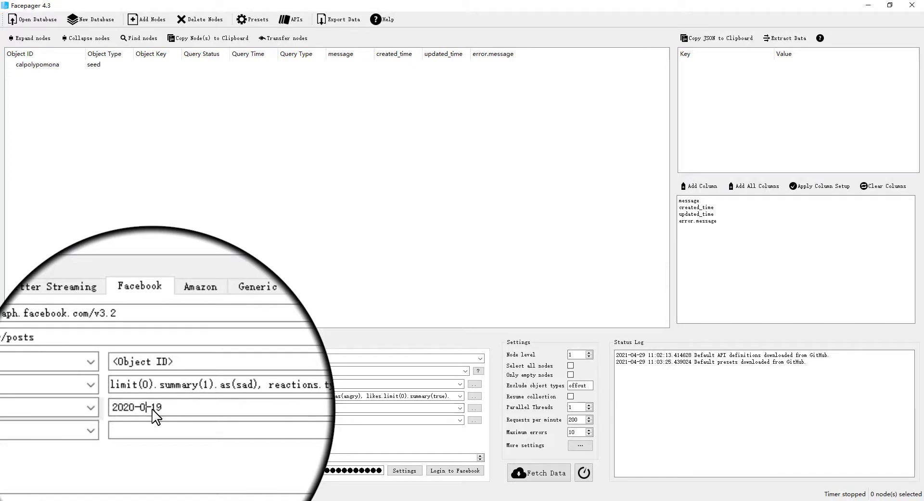
{"action": "type", "text": "1"}
{"action": "key", "text": "BackSpace"}
{"action": "key", "text": "BackSpace"}
{"action": "type", "text": "01"}
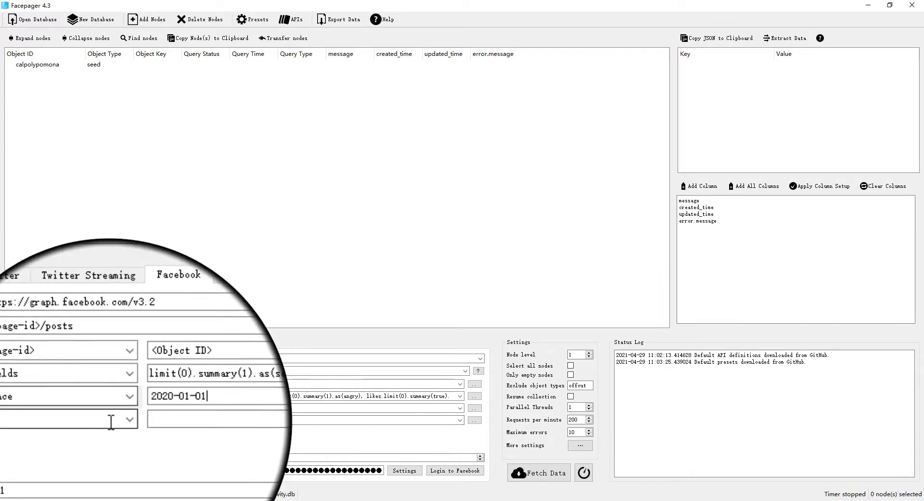
Add an until parameter with the value 2020-12-30
{"action": "left_click", "coordinate": [129, 421]}
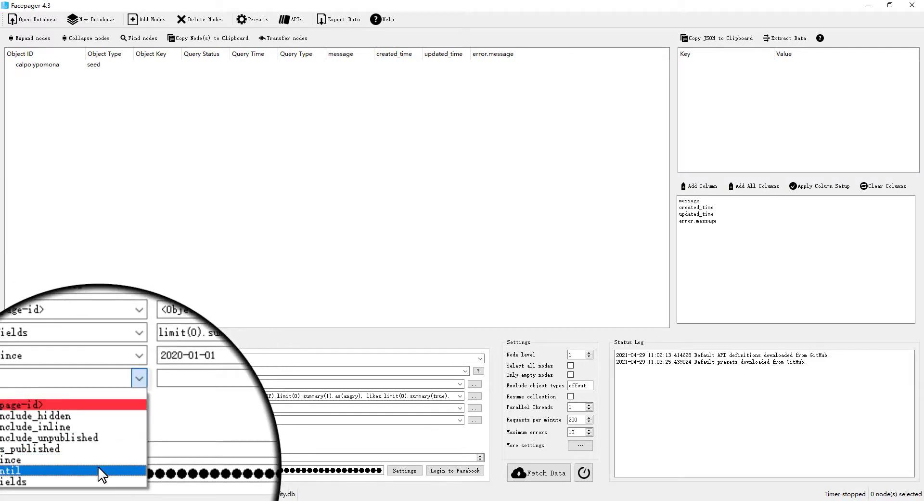
{"action": "left_click", "coordinate": [101, 471]}
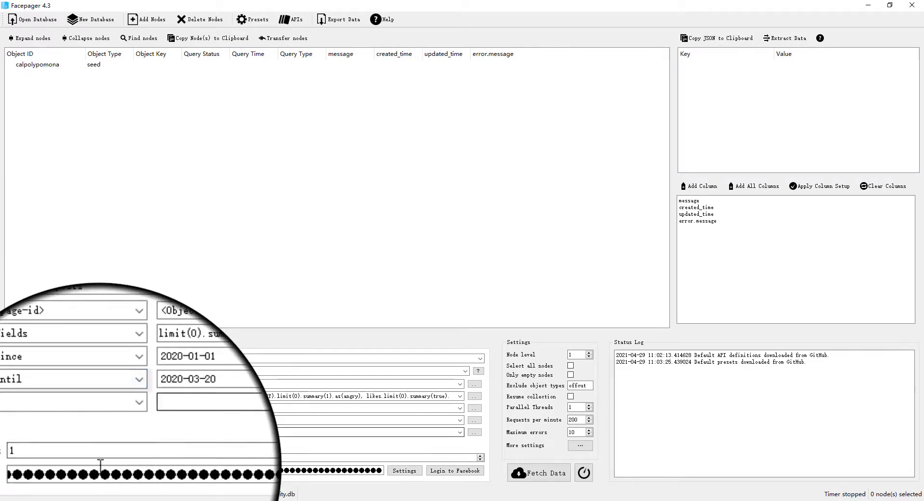
{"action": "left_click", "coordinate": [153, 422]}
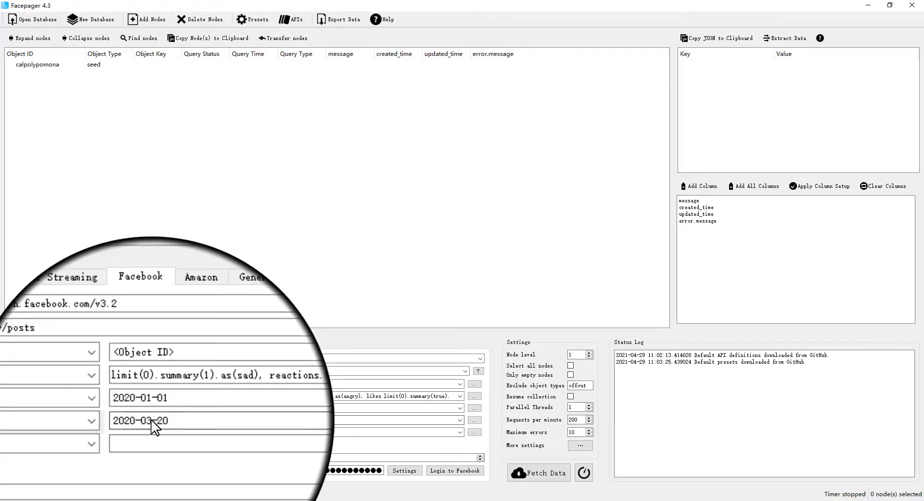
{"action": "key", "text": "BackSpace"}
{"action": "key", "text": "BackSpace"}
{"action": "type", "text": "12"}
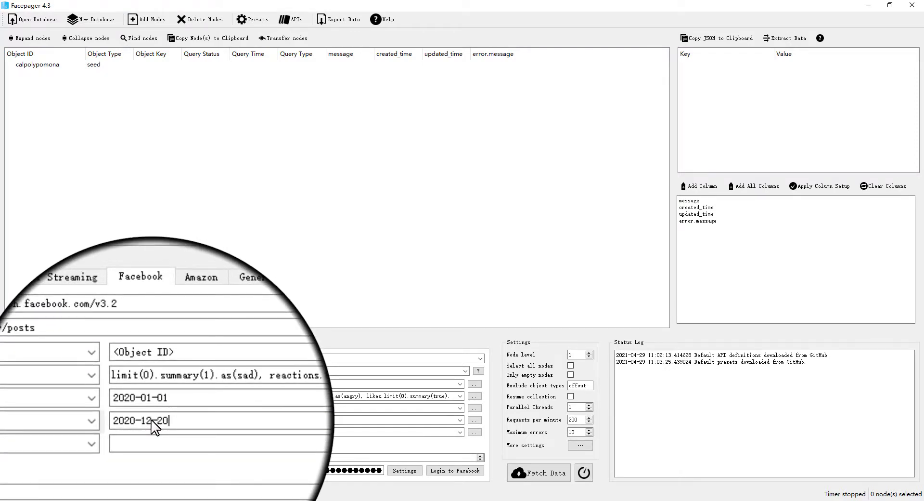
{"action": "key", "text": "Delete"}
{"action": "key", "text": "Delete"}
{"action": "type", "text": "-30"}
{"action": "left_click", "coordinate": [157, 436]}
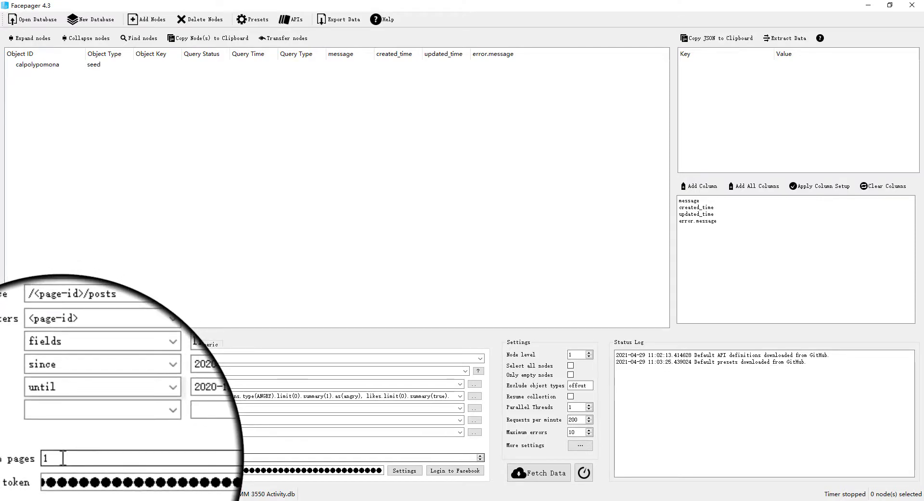
Set the maximum pages to 10
{"action": "left_click", "coordinate": [62, 458]}
{"action": "double_click", "coordinate": [63, 458]}
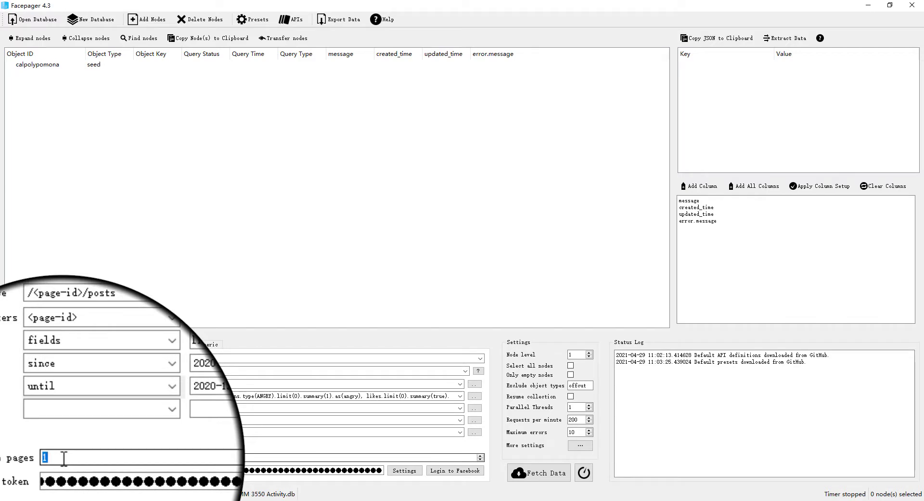
{"action": "type", "text": "10"}
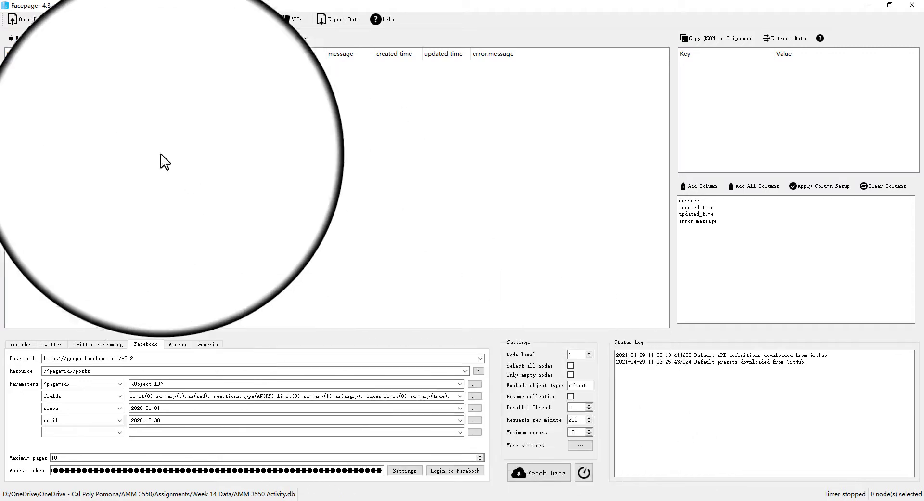
Try fetching posts for the calpolypomona node and read the status log entries
{"action": "left_click", "coordinate": [52, 64]}
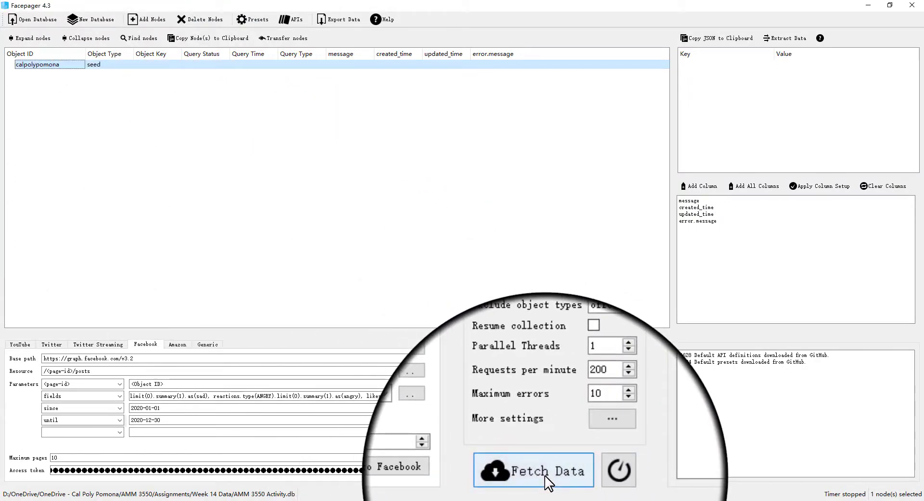
{"action": "left_click", "coordinate": [546, 476]}
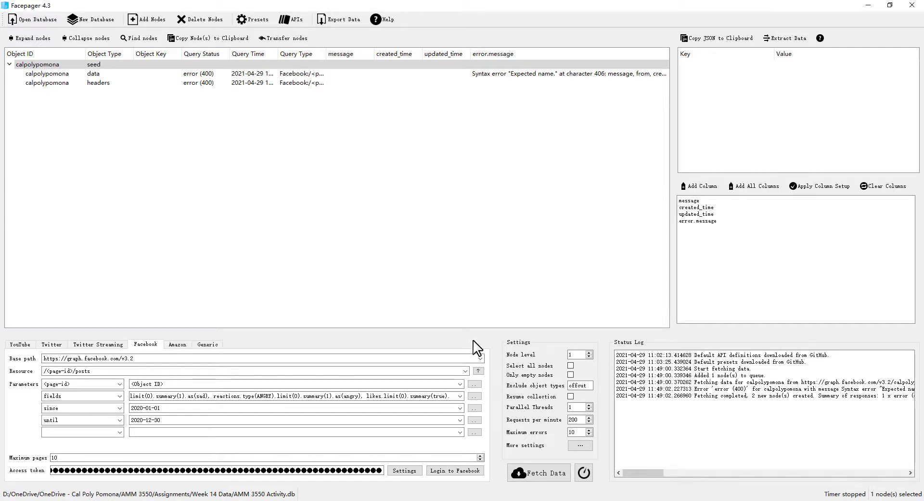
{"action": "left_click_drag", "start_coordinate": [656, 475], "coordinate": [663, 475]}
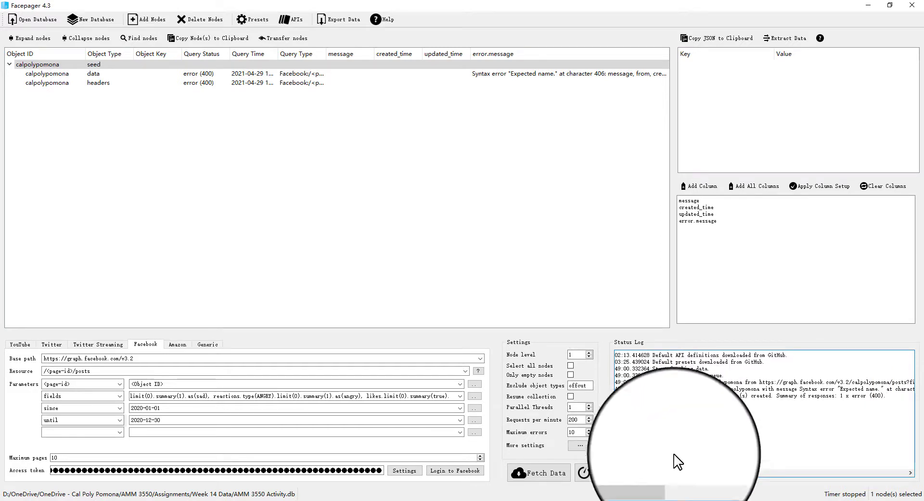
{"action": "mouse_move", "coordinate": [668, 472]}
{"action": "left_mouse_down"}
{"action": "mouse_move", "coordinate": [701, 469]}
{"action": "mouse_move", "coordinate": [671, 467]}
{"action": "mouse_move", "coordinate": [671, 475]}
{"action": "left_mouse_up"}
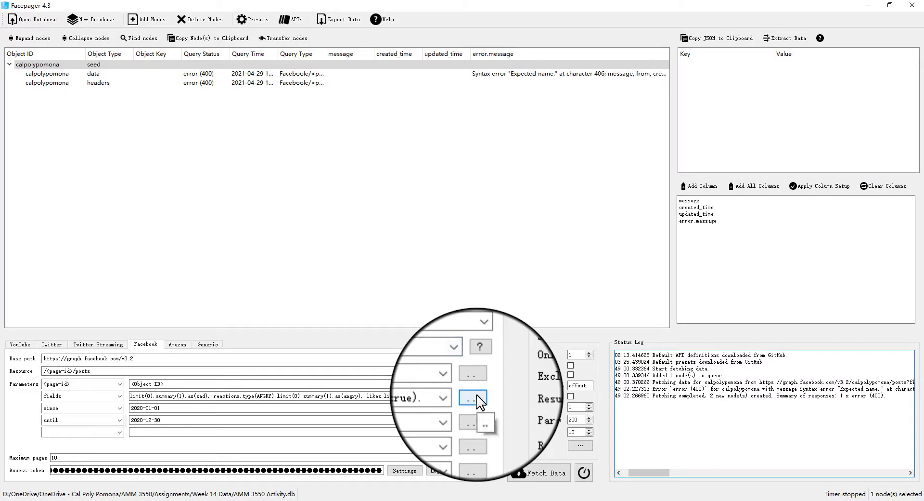
Remove the trailing period from the end of the fields parameter value in its editor
{"action": "left_click", "coordinate": [477, 396]}
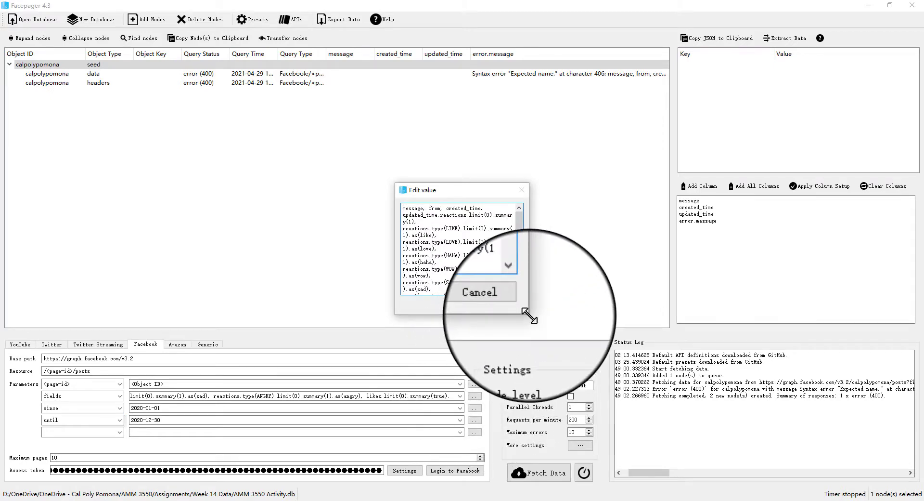
{"action": "left_click_drag", "start_coordinate": [529, 313], "coordinate": [604, 369]}
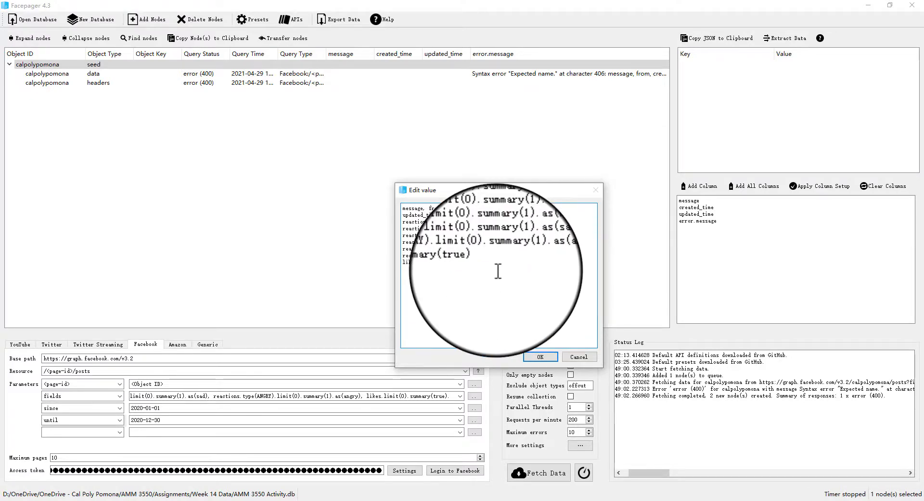
{"action": "left_click", "coordinate": [532, 359]}
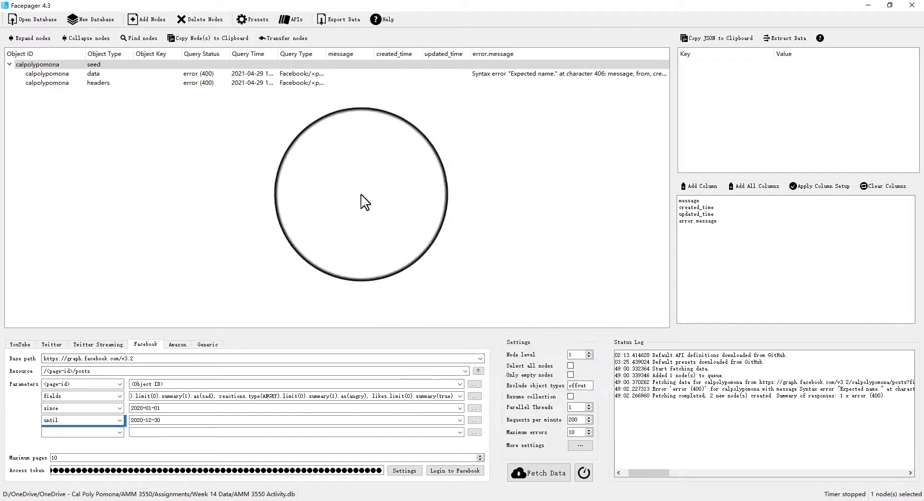
Select the two failed result nodes under calpolypomona and delete them
{"action": "left_click", "coordinate": [252, 83]}
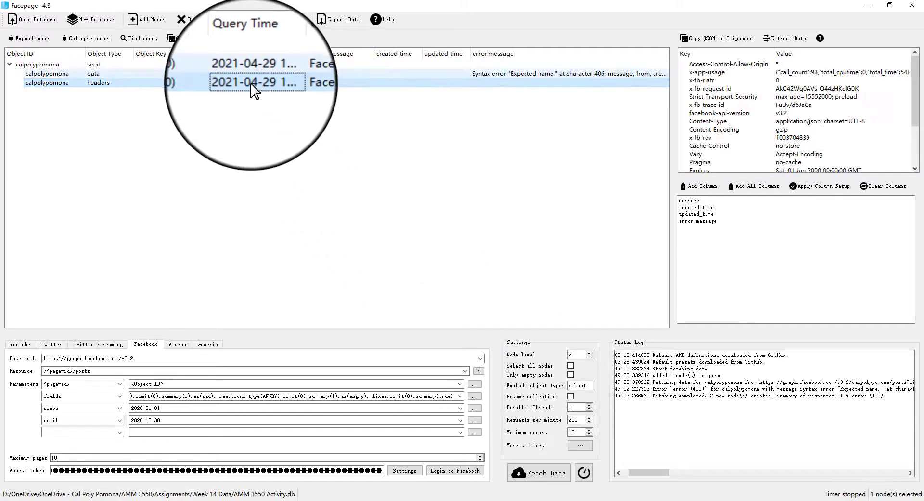
{"action": "left_click", "coordinate": [249, 73], "text": "shift"}
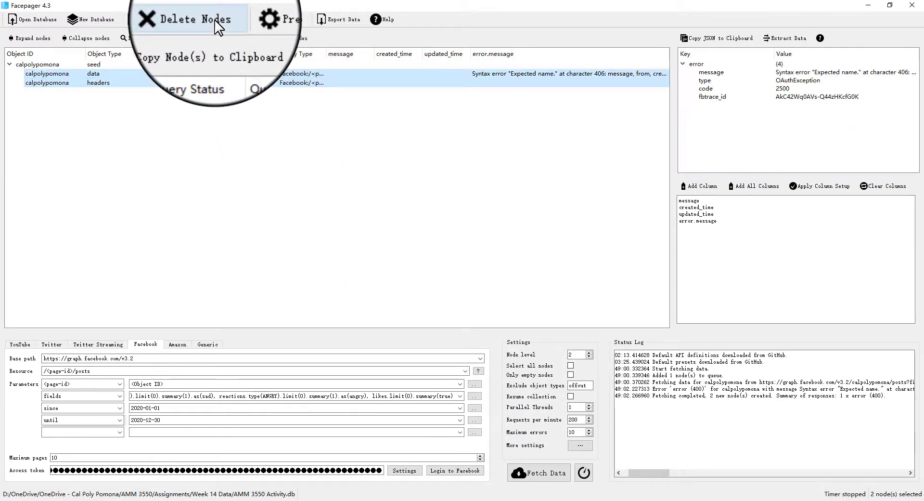
{"action": "left_click", "coordinate": [212, 19]}
{"action": "left_click", "coordinate": [474, 266]}
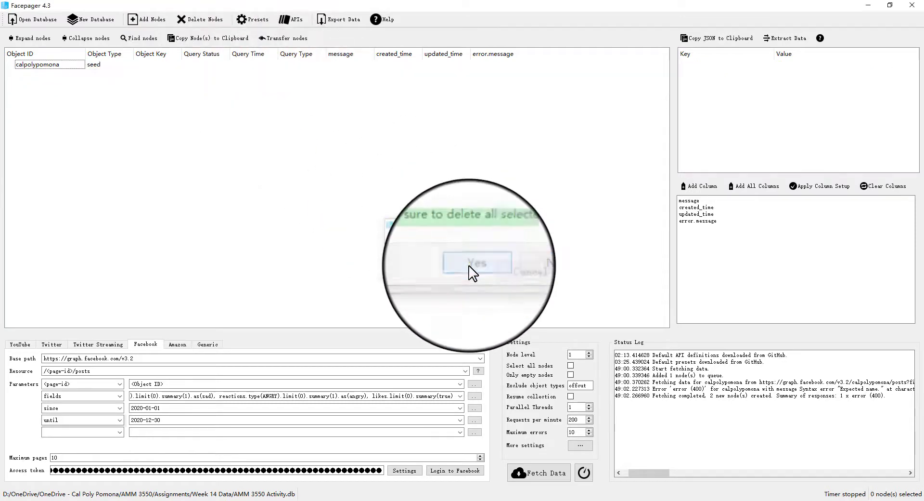
Fetch posts for the calpolypomona node again with the corrected query
{"action": "left_click", "coordinate": [92, 64]}
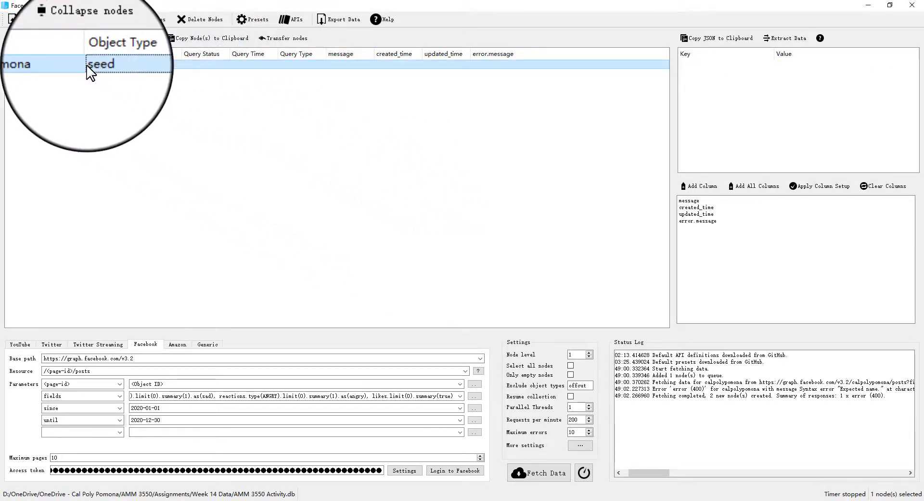
{"action": "left_click", "coordinate": [540, 473]}
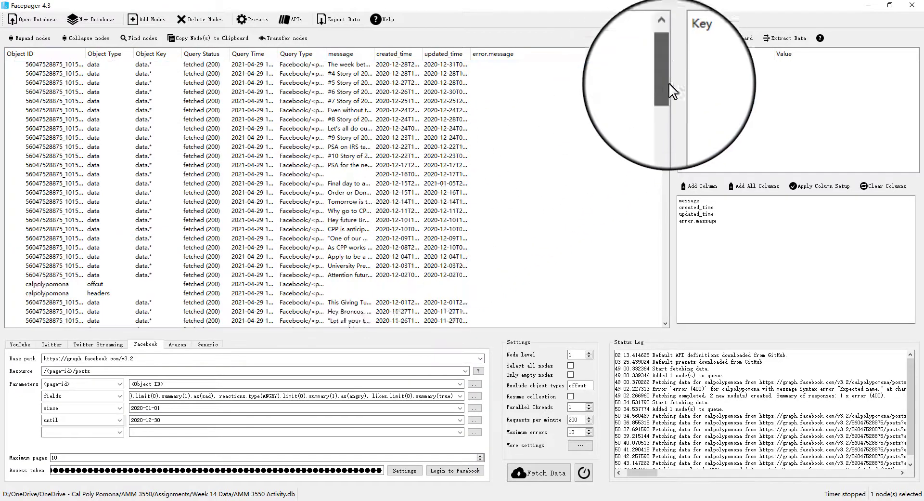
{"action": "mouse_move", "coordinate": [667, 79]}
{"action": "left_mouse_down"}
{"action": "mouse_move", "coordinate": [663, 251]}
{"action": "mouse_move", "coordinate": [661, 64]}
{"action": "left_mouse_up"}
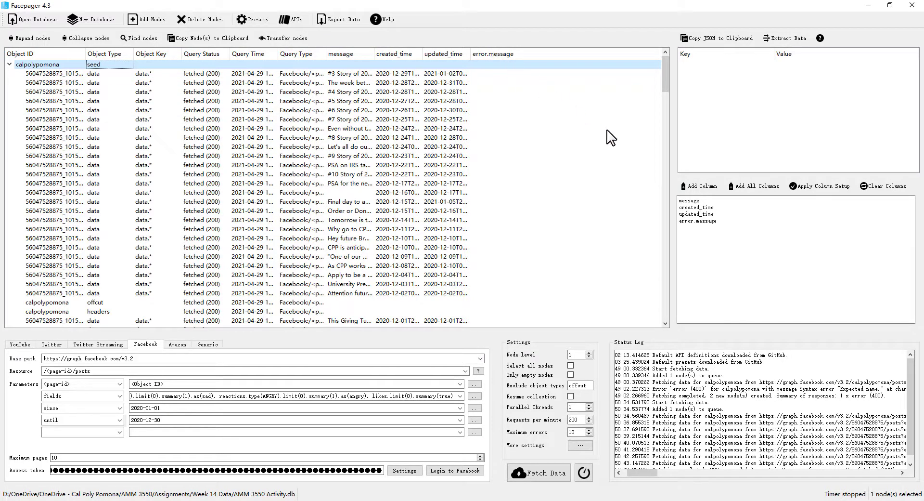
Widen the message column and delete error.message from the column setup list
{"action": "left_click", "coordinate": [705, 201]}
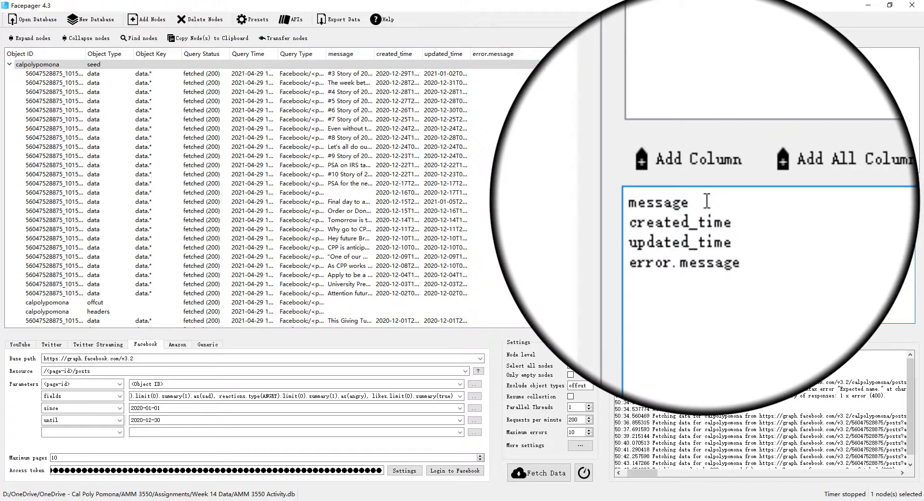
{"action": "left_click_drag", "start_coordinate": [376, 52], "coordinate": [412, 54]}
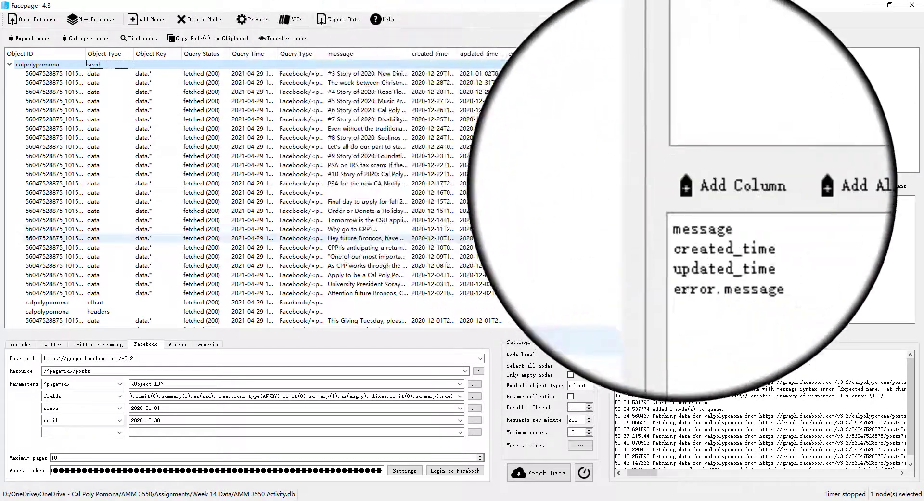
{"action": "left_click", "coordinate": [723, 214]}
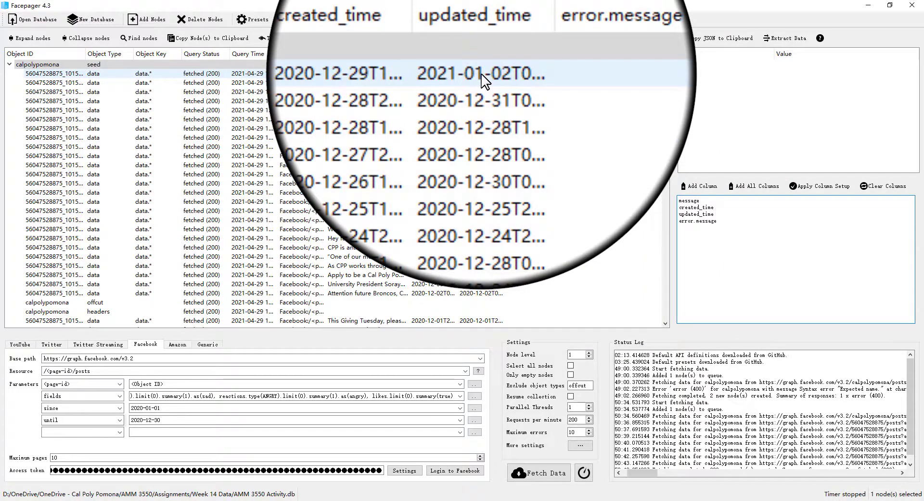
{"action": "left_click", "coordinate": [353, 72]}
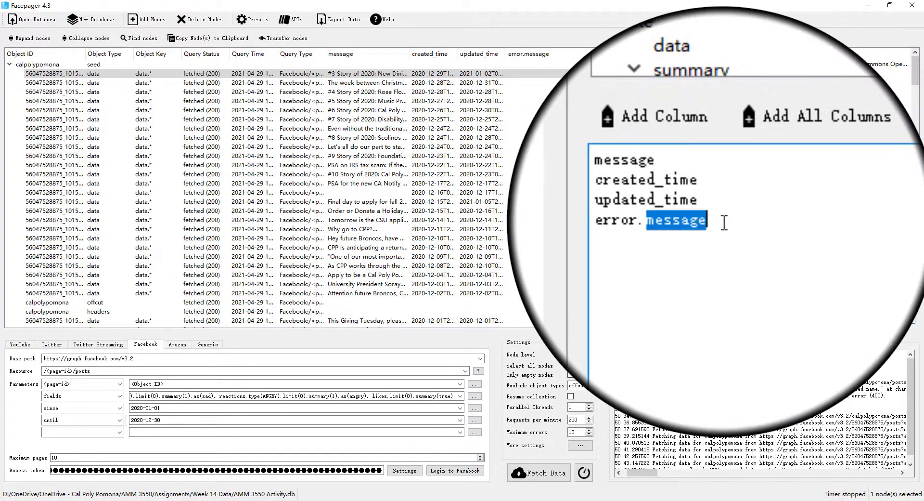
{"action": "triple_click", "coordinate": [725, 222]}
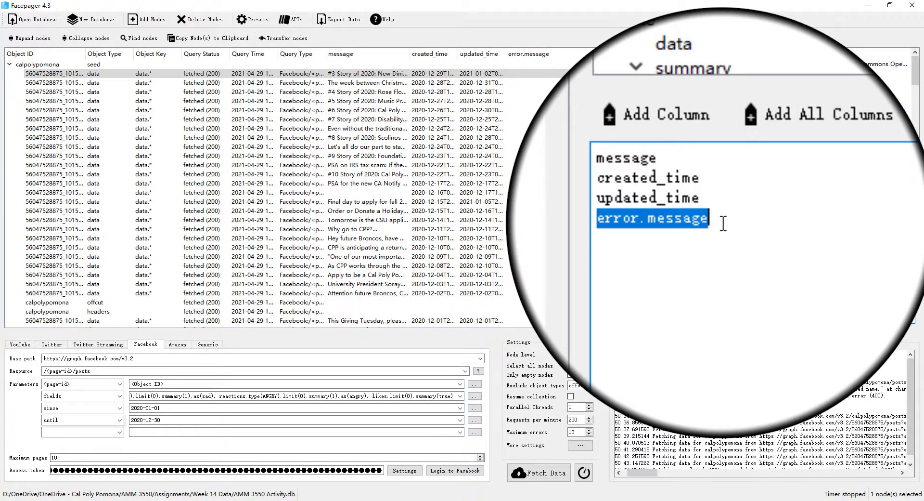
{"action": "key", "text": "Delete"}
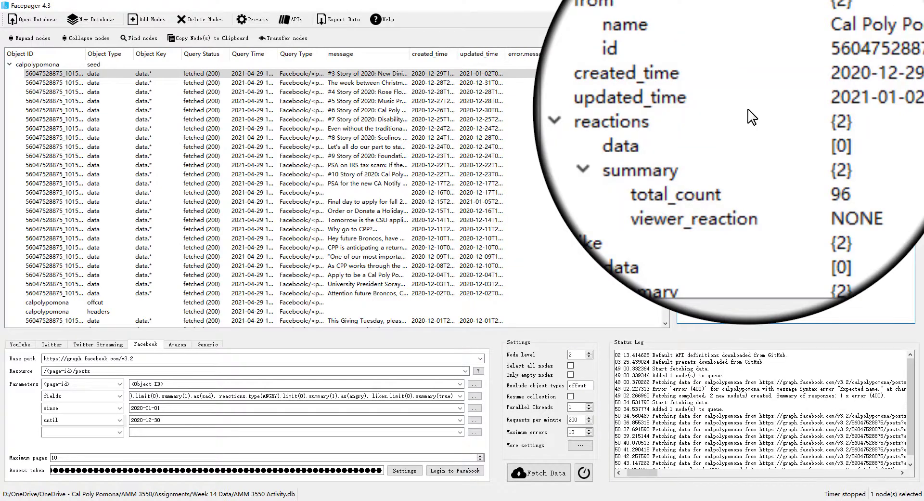
Add the reactions' summary total_count field as a column and remove the blank line after it in the column setup
{"action": "left_click", "coordinate": [715, 137]}
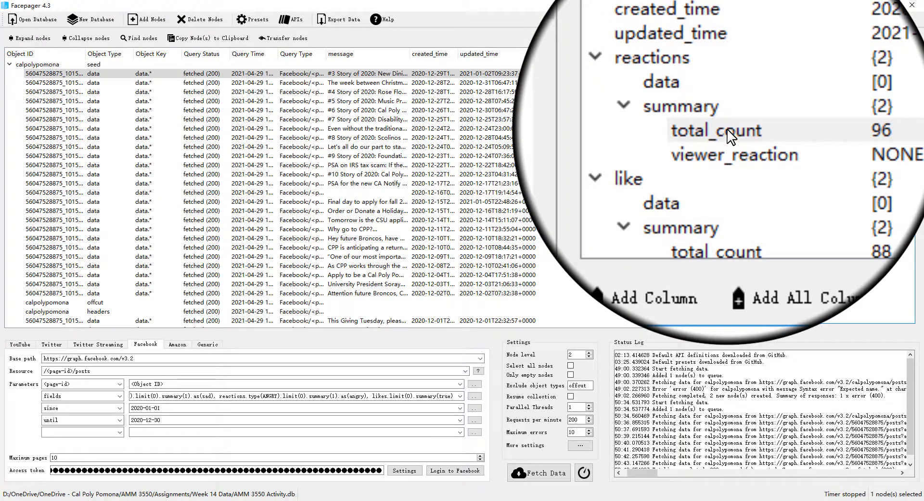
{"action": "left_click", "coordinate": [727, 129]}
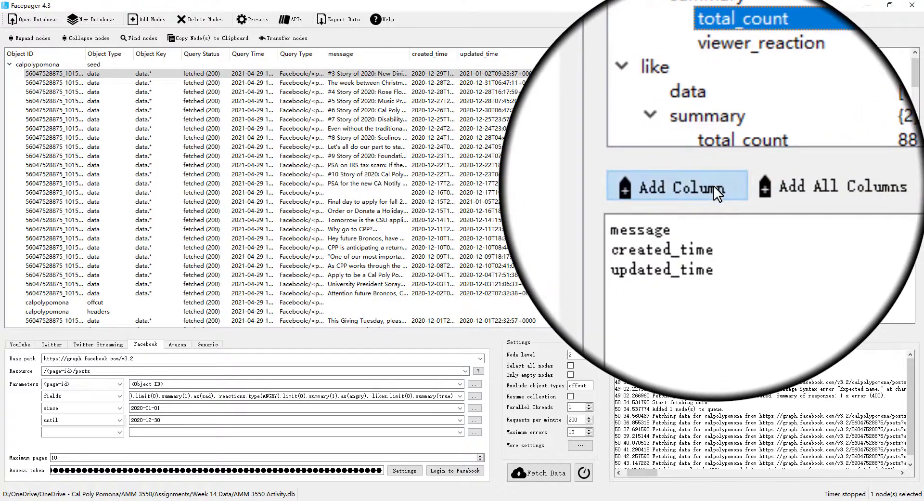
{"action": "left_click", "coordinate": [714, 189]}
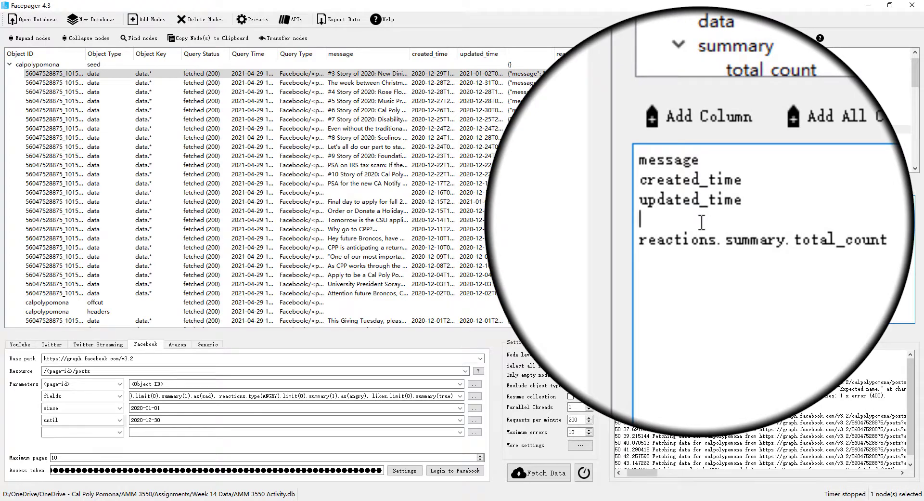
{"action": "key", "text": "BackSpace"}
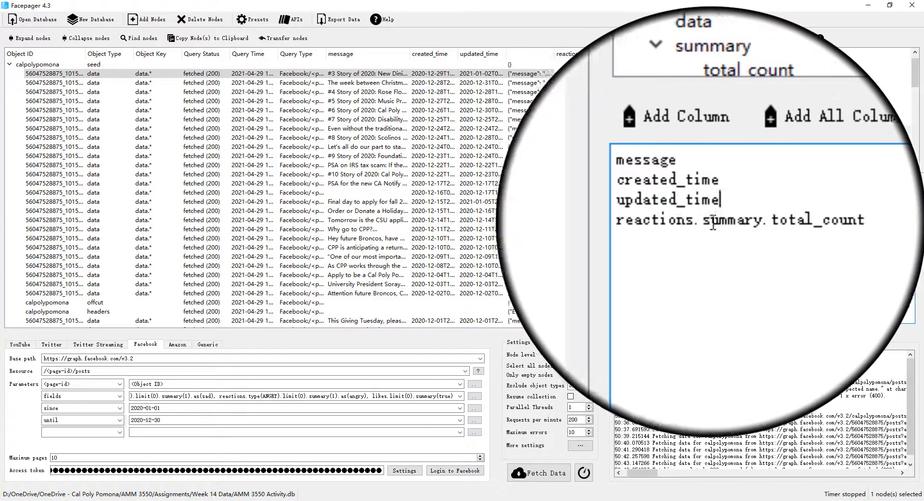
Add the like reaction's summary total_count field as a column
{"action": "left_click", "coordinate": [786, 221]}
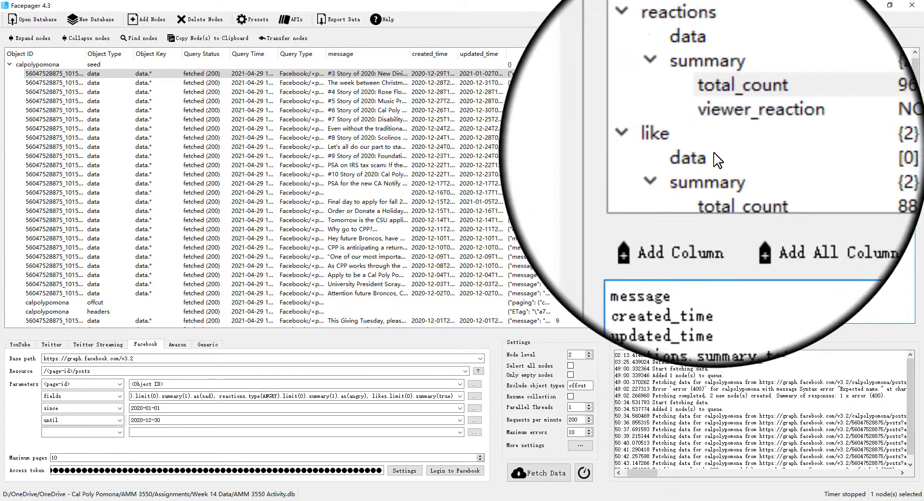
{"action": "scroll", "coordinate": [722, 144], "scroll_direction": "down", "scroll_amount": 2}
{"action": "left_click", "coordinate": [728, 158]}
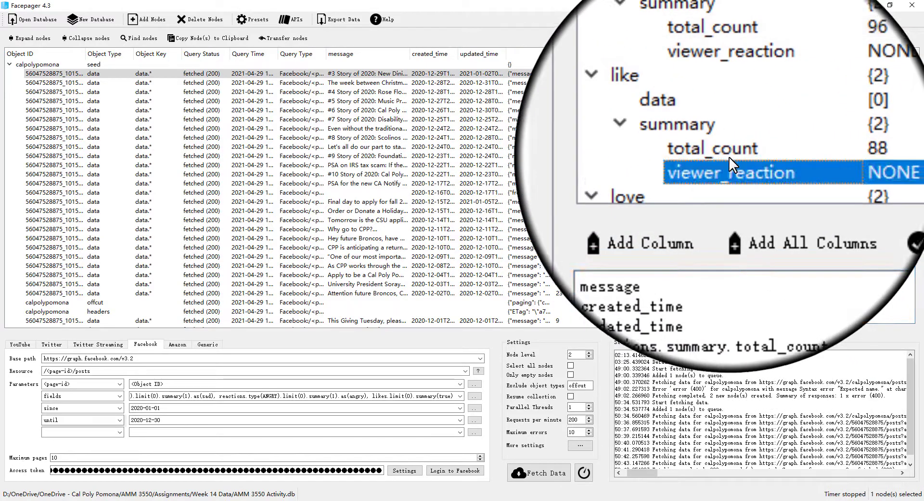
{"action": "left_click", "coordinate": [721, 150]}
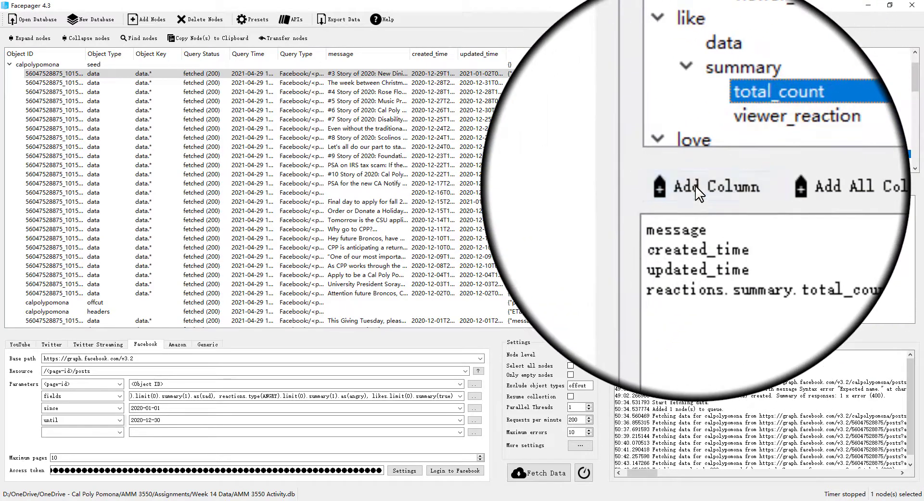
{"action": "left_click", "coordinate": [696, 187]}
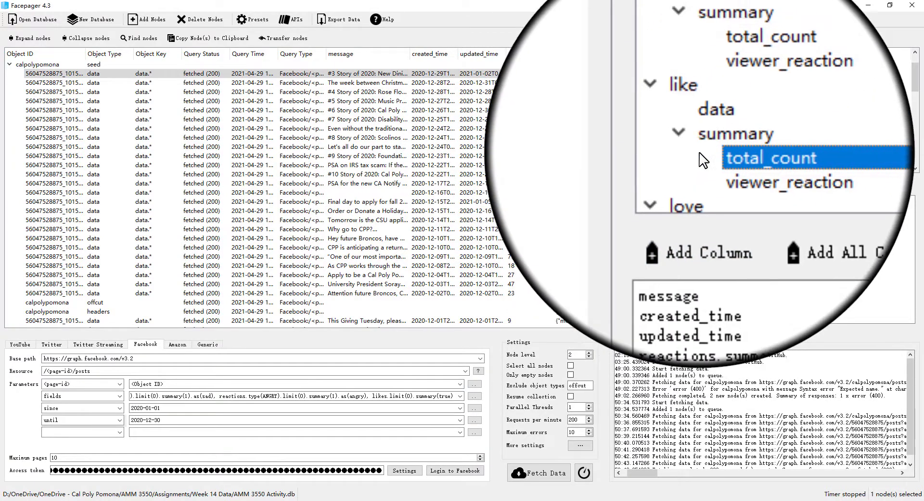
Add the love and haha reactions' summary total_count fields as columns
{"action": "left_click", "coordinate": [711, 159]}
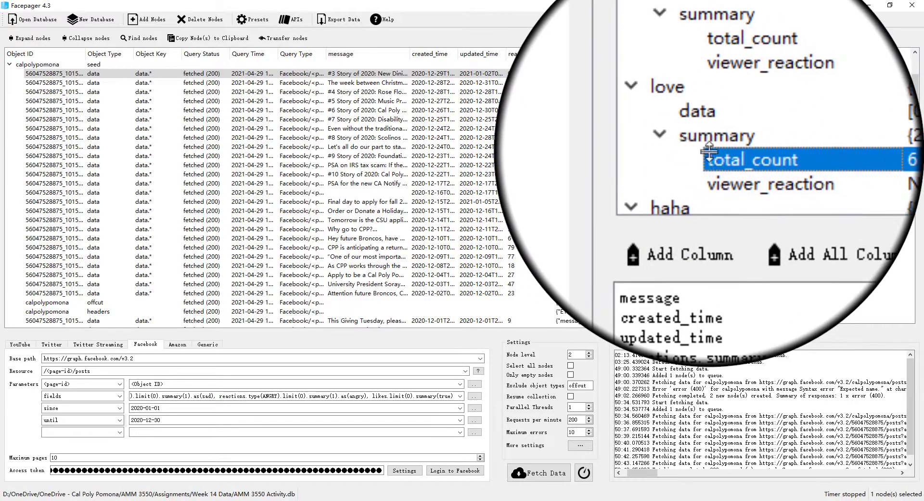
{"action": "left_click", "coordinate": [695, 184]}
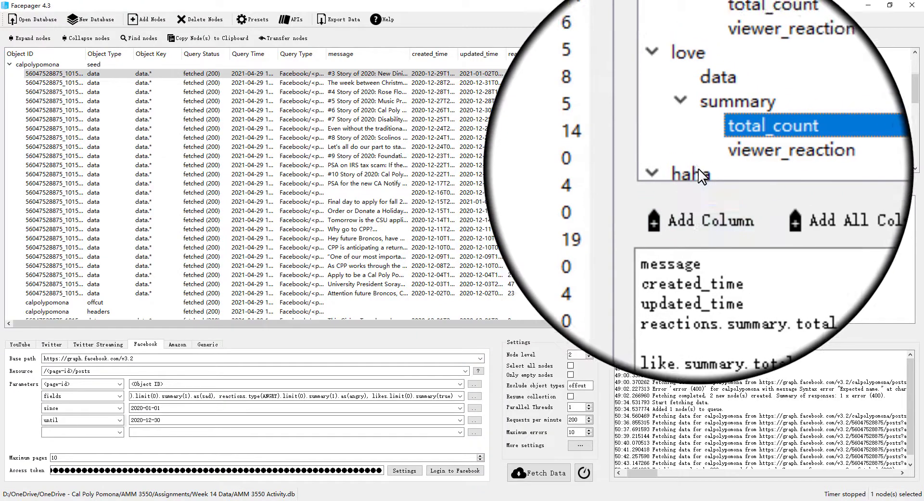
{"action": "scroll", "coordinate": [702, 176], "scroll_direction": "down", "scroll_amount": 1}
{"action": "scroll", "coordinate": [698, 169], "scroll_direction": "down", "scroll_amount": 1}
{"action": "left_click", "coordinate": [716, 136]}
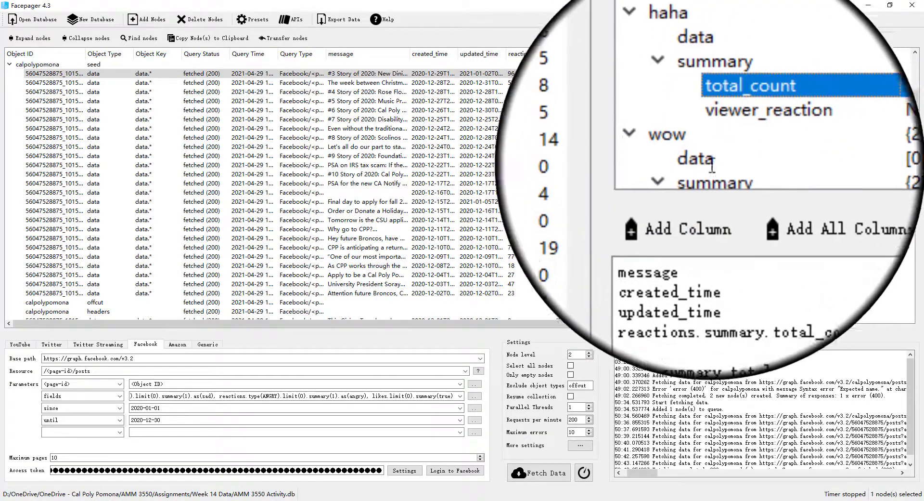
{"action": "left_click", "coordinate": [704, 187]}
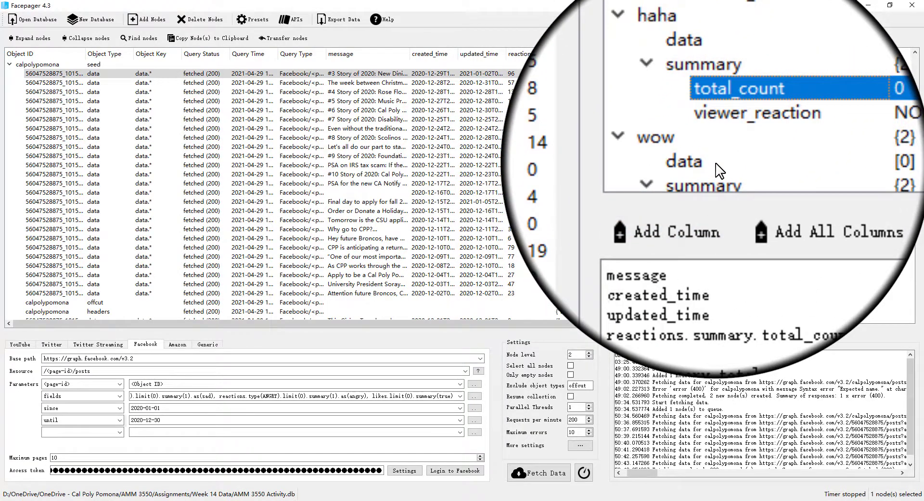
Add the wow and sad reactions' summary total_count fields as columns
{"action": "left_click", "coordinate": [716, 163]}
{"action": "scroll", "coordinate": [716, 162], "scroll_direction": "down", "scroll_amount": 2}
{"action": "left_click", "coordinate": [716, 162]}
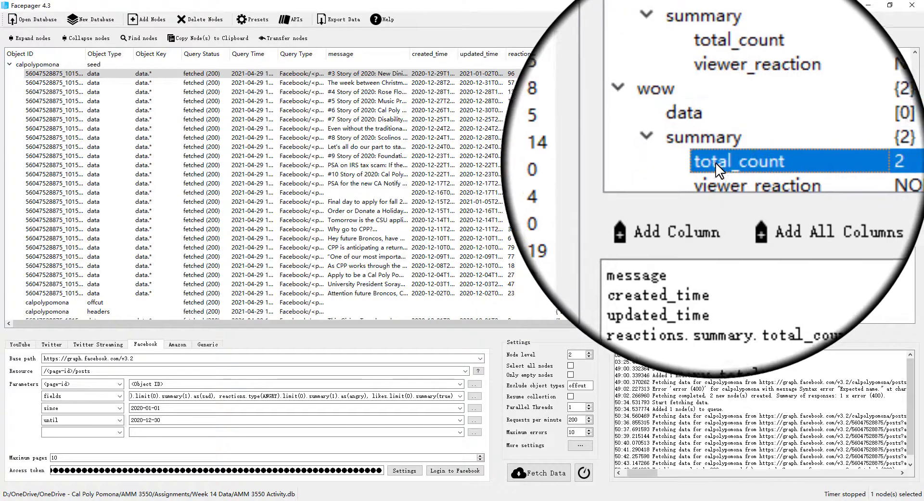
{"action": "left_click", "coordinate": [696, 187]}
{"action": "scroll", "coordinate": [699, 139], "scroll_direction": "down", "scroll_amount": 5}
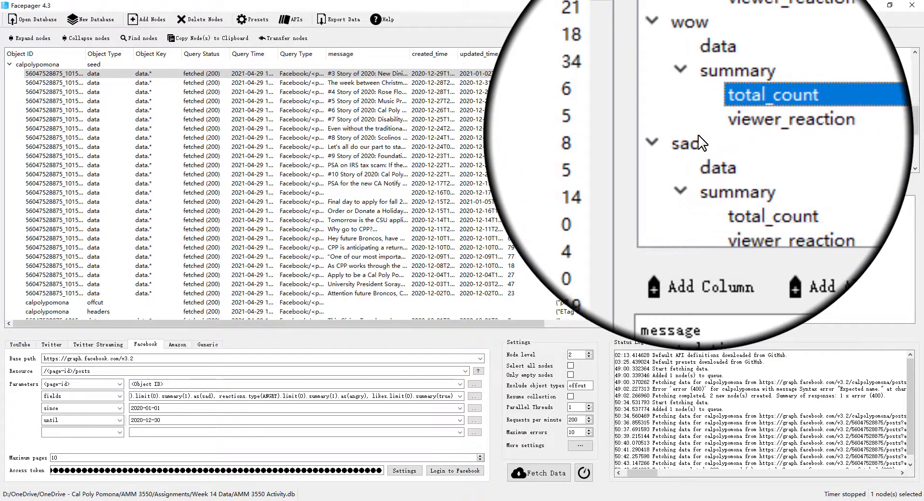
{"action": "left_click", "coordinate": [722, 134]}
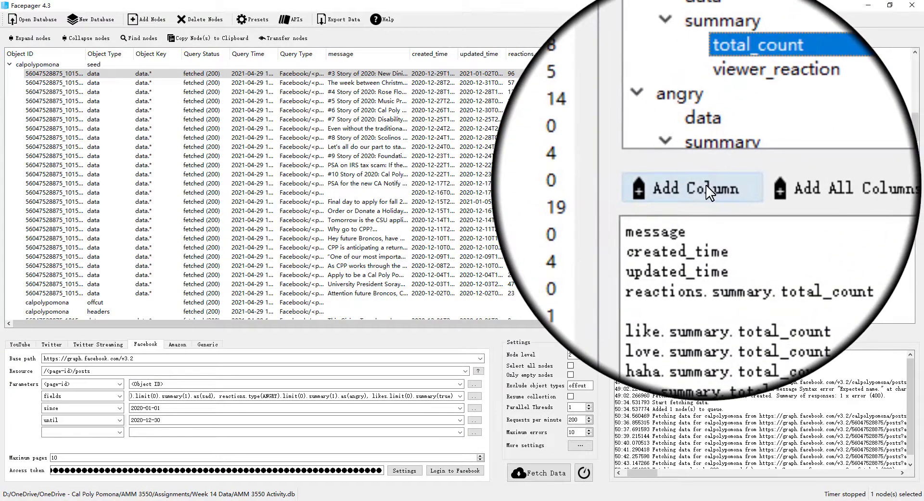
{"action": "left_click", "coordinate": [710, 191]}
Add the angry reaction's and the likes' summary total_count fields as columns
{"action": "scroll", "coordinate": [717, 154], "scroll_direction": "down", "scroll_amount": 3}
{"action": "left_click", "coordinate": [721, 146]}
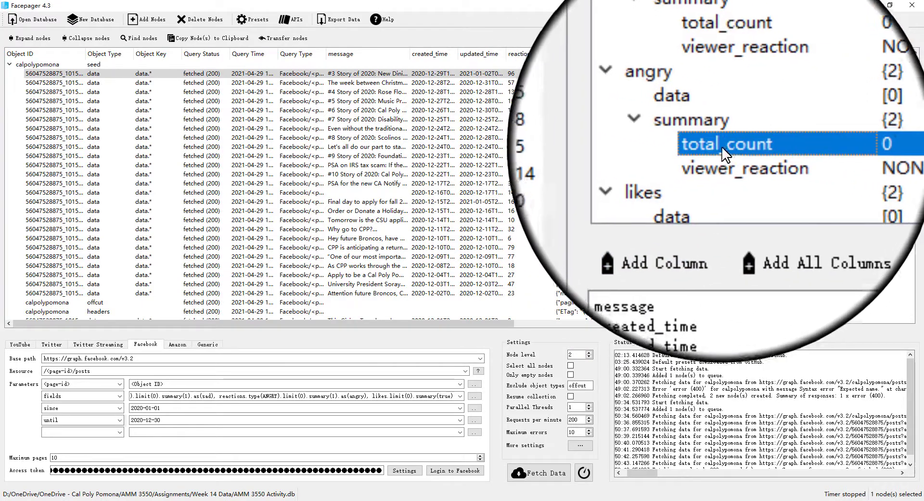
{"action": "left_click", "coordinate": [699, 188]}
{"action": "scroll", "coordinate": [701, 162], "scroll_direction": "down", "scroll_amount": 4}
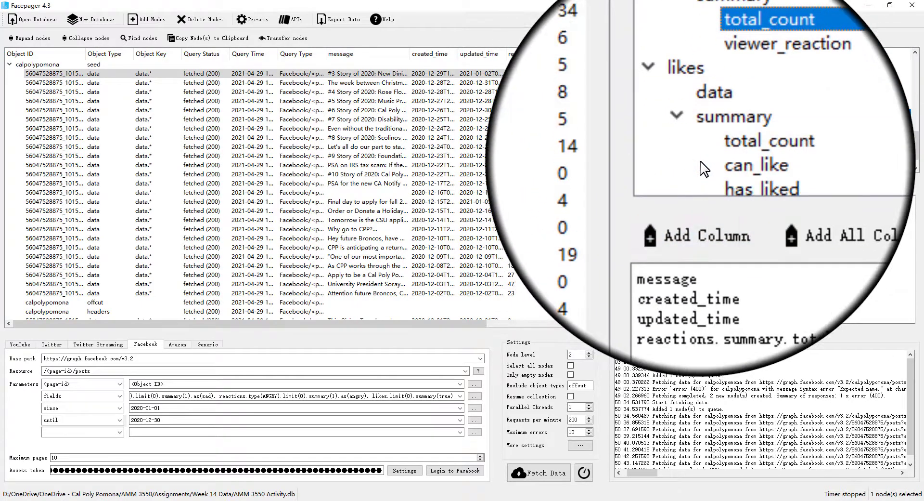
{"action": "left_click", "coordinate": [731, 140]}
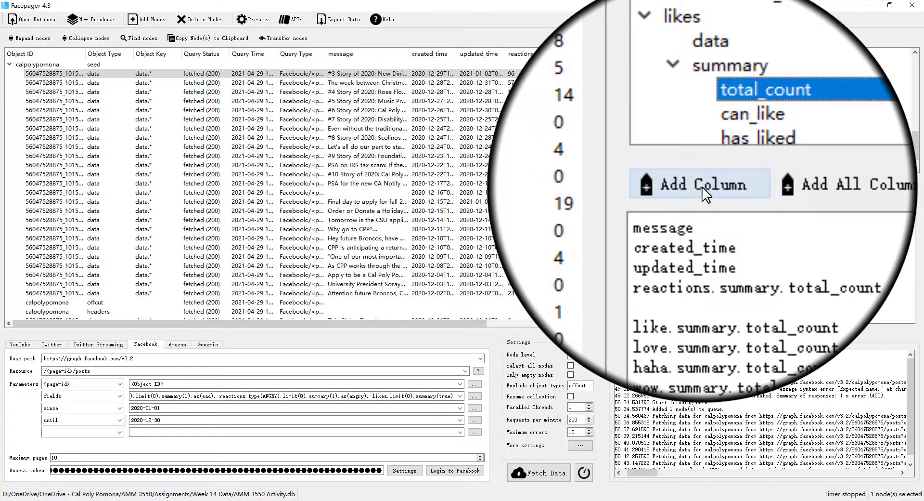
{"action": "left_click", "coordinate": [702, 187]}
Remove the blank line between the reactions and like entries and apply the column setup
{"action": "scroll", "coordinate": [693, 160], "scroll_direction": "down", "scroll_amount": 2}
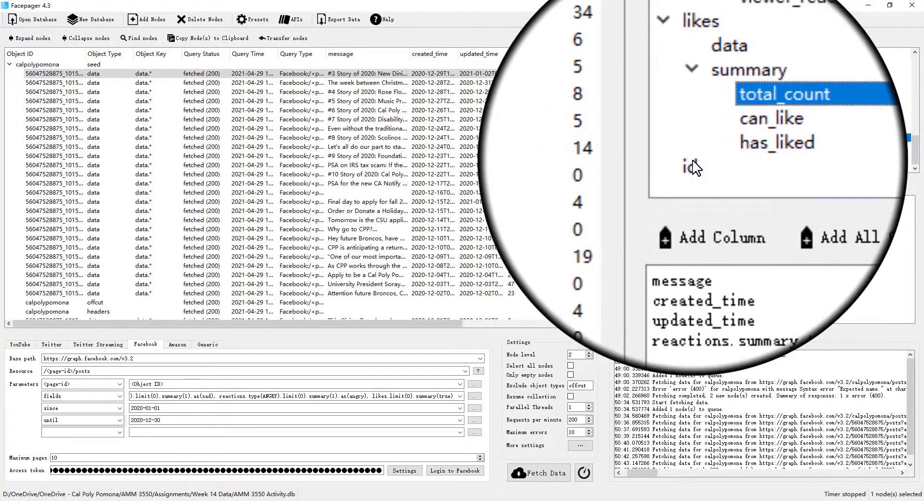
{"action": "scroll", "coordinate": [696, 166], "scroll_direction": "up", "scroll_amount": 5}
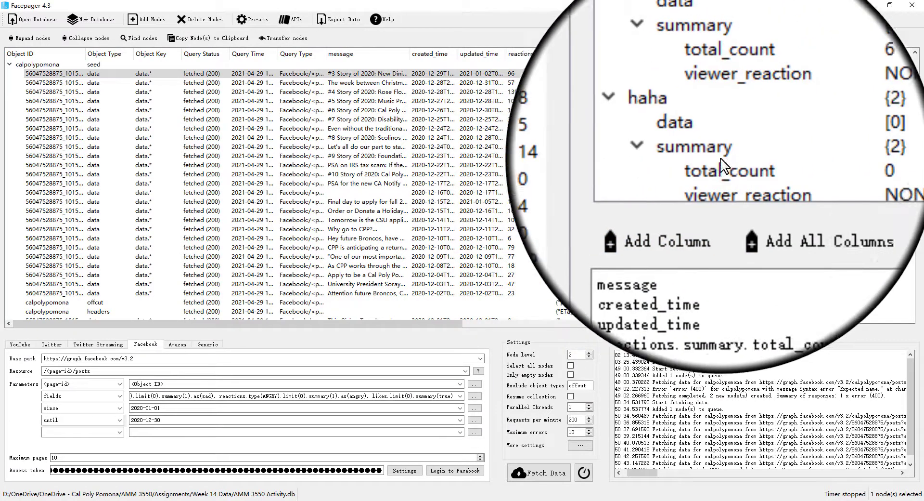
{"action": "scroll", "coordinate": [751, 91], "scroll_direction": "up", "scroll_amount": 3}
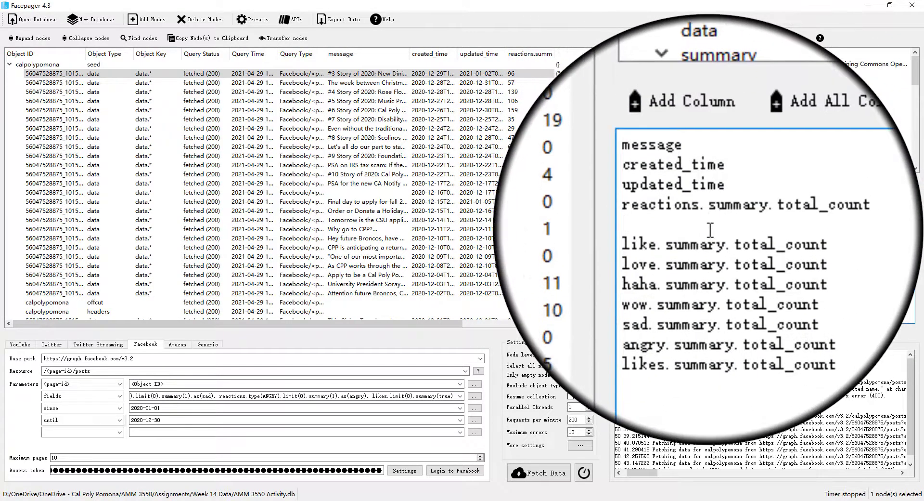
{"action": "key", "text": "BackSpace"}
{"action": "left_click_drag", "start_coordinate": [453, 322], "coordinate": [634, 321]}
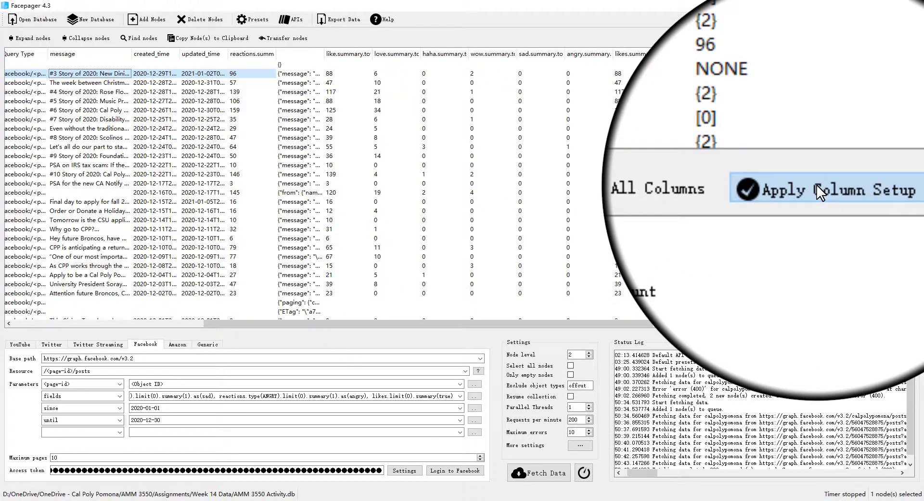
{"action": "left_click", "coordinate": [817, 187]}
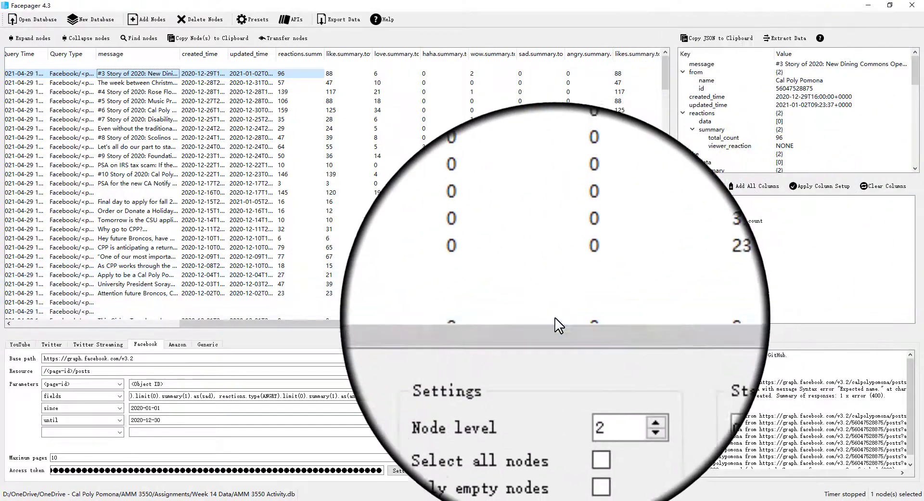
Export all nodes to a CSV file named AMM 3550 Activity.csv
{"action": "left_click_drag", "start_coordinate": [546, 322], "coordinate": [582, 325]}
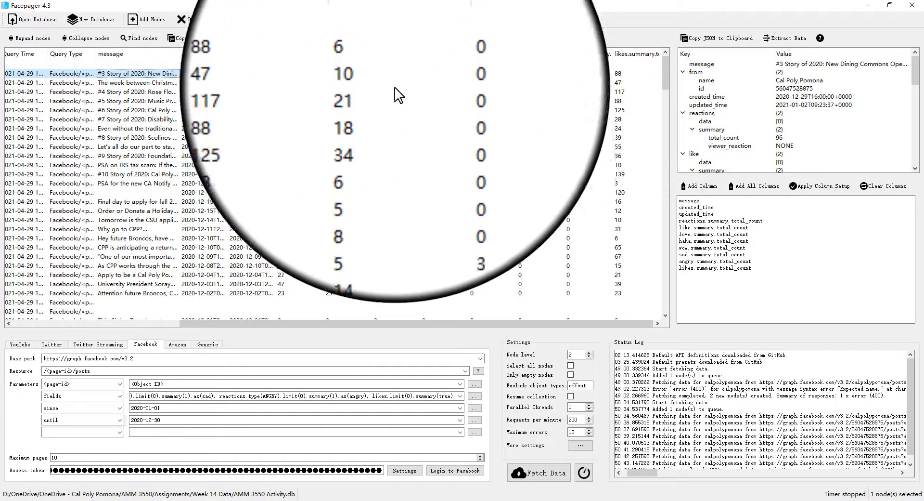
{"action": "left_click_drag", "start_coordinate": [410, 322], "coordinate": [226, 320]}
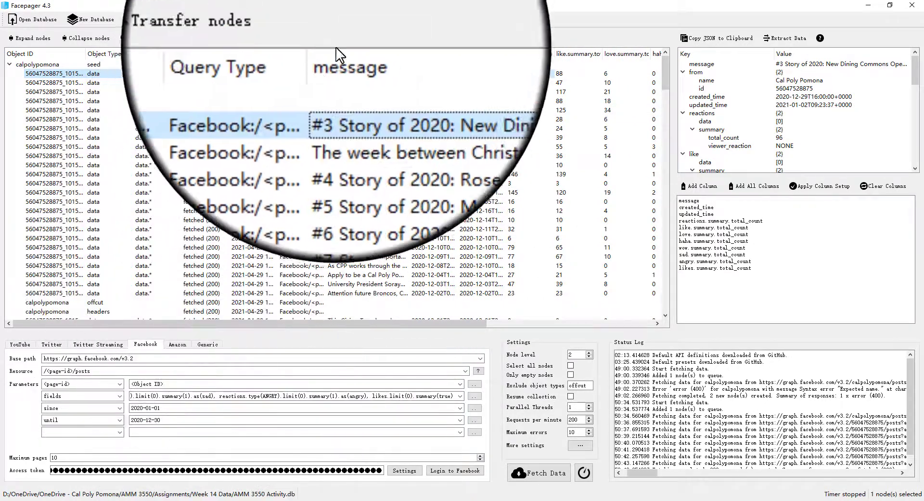
{"action": "left_click", "coordinate": [345, 19]}
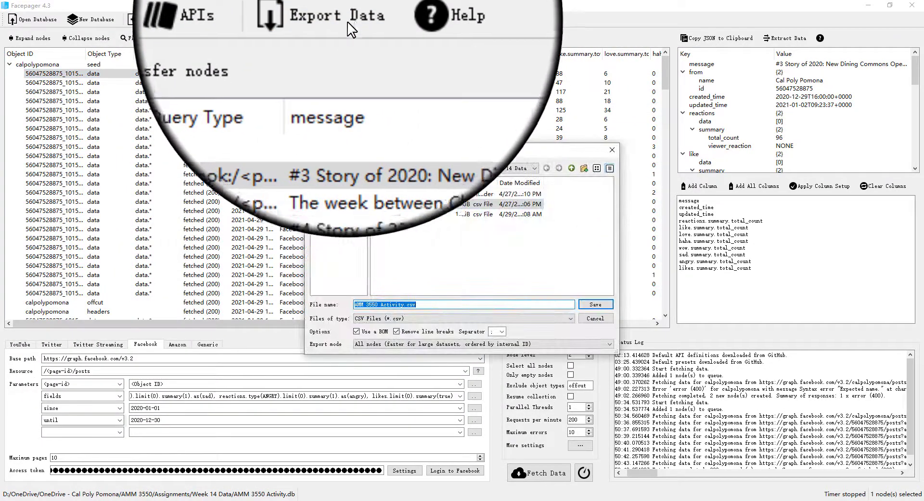
{"action": "left_click", "coordinate": [403, 304]}
{"action": "mouse_move", "coordinate": [407, 305]}
{"action": "left_mouse_down"}
{"action": "mouse_move", "coordinate": [382, 306]}
{"action": "mouse_move", "coordinate": [404, 307]}
{"action": "left_mouse_up"}
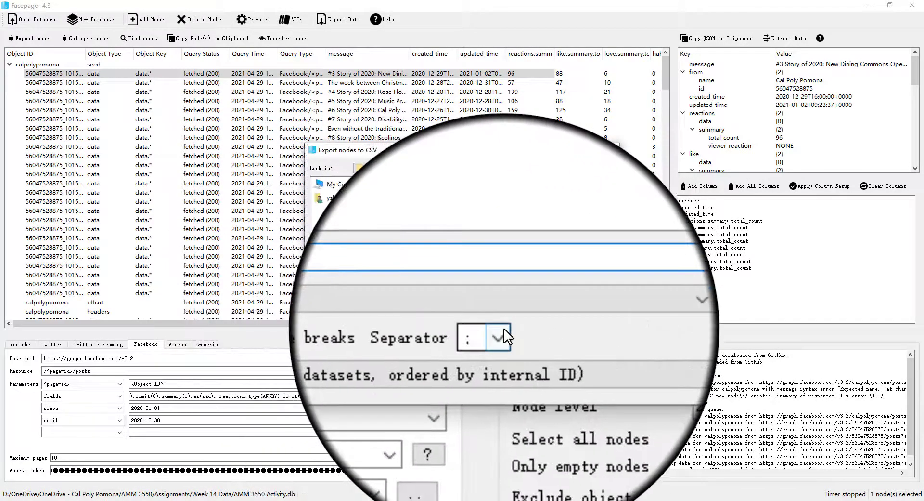
{"action": "left_click", "coordinate": [503, 332]}
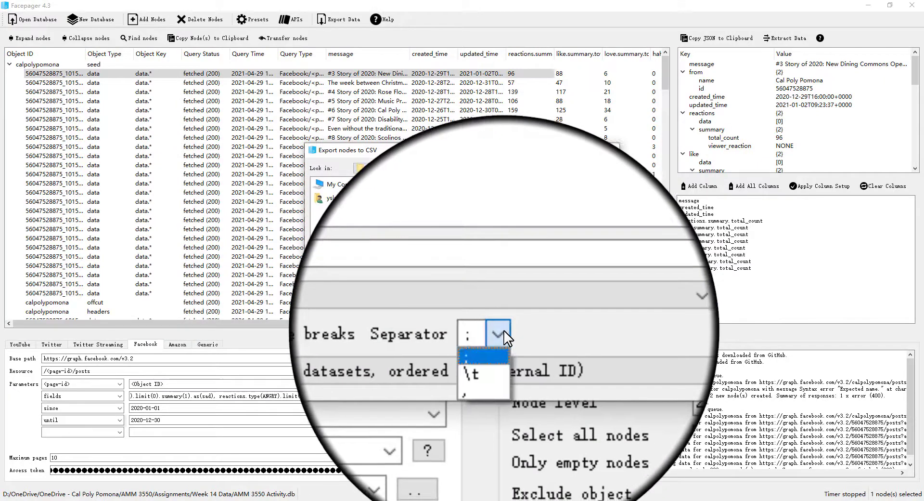
{"action": "left_click", "coordinate": [503, 332]}
{"action": "left_click", "coordinate": [504, 332]}
{"action": "left_click", "coordinate": [503, 334]}
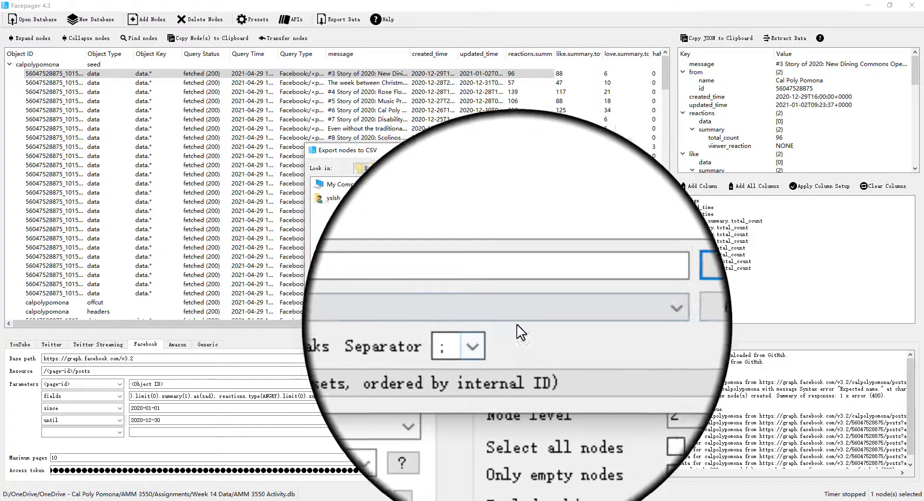
{"action": "left_click", "coordinate": [593, 304]}
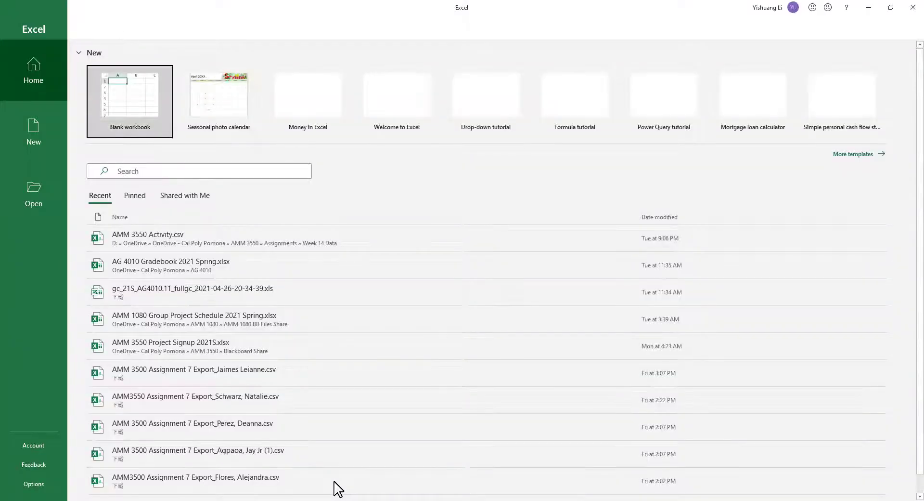
Switch to Excel and create a blank workbook
{"action": "left_click", "coordinate": [139, 117]}
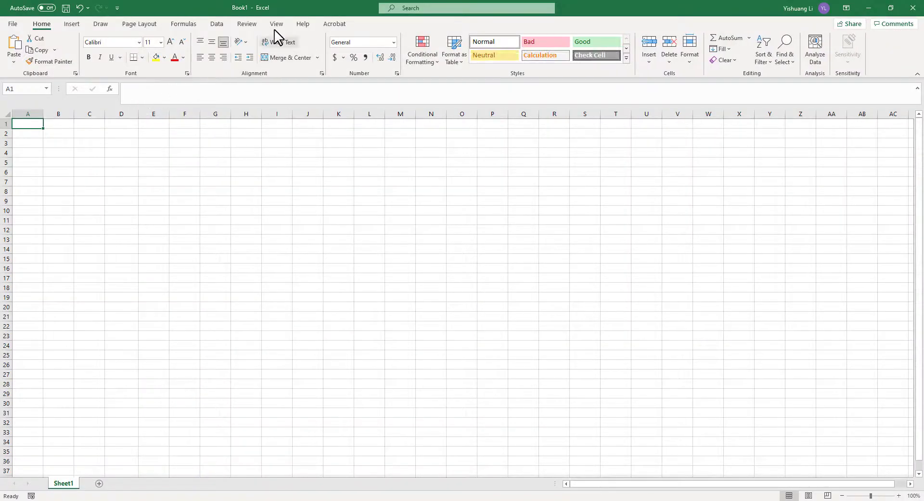
{"action": "left_click", "coordinate": [275, 29]}
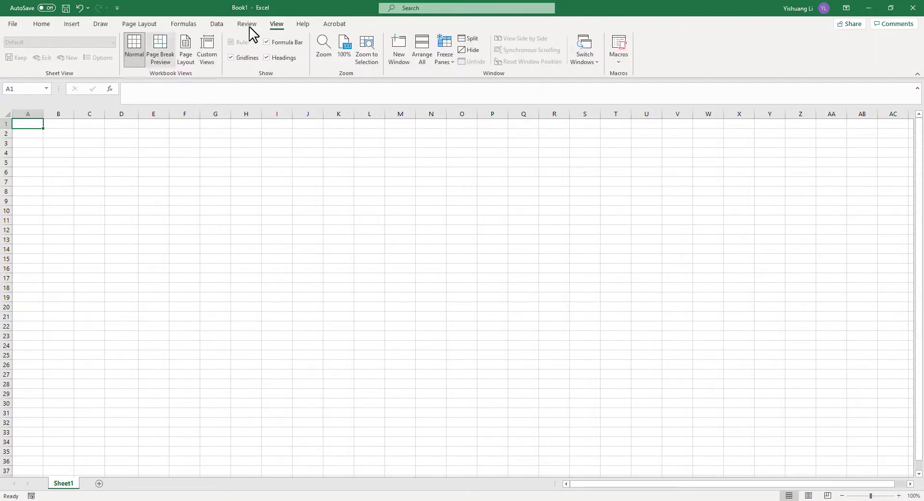
{"action": "left_click", "coordinate": [218, 25]}
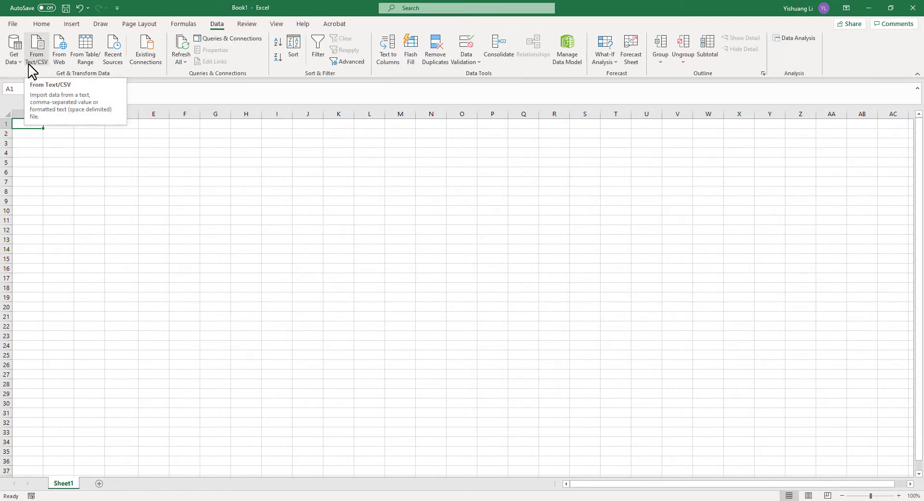
Start a text/CSV import and open AMM 3550 CPP.csv from the AMM 3550 > Assignments > Week 14 Data folder
{"action": "left_click", "coordinate": [36, 46]}
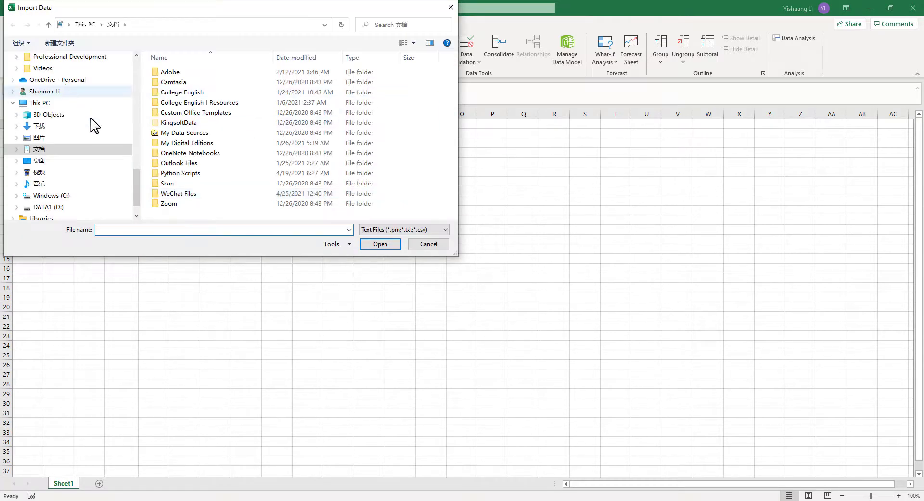
{"action": "left_click_drag", "start_coordinate": [139, 180], "coordinate": [152, 56]}
{"action": "left_click", "coordinate": [103, 153]}
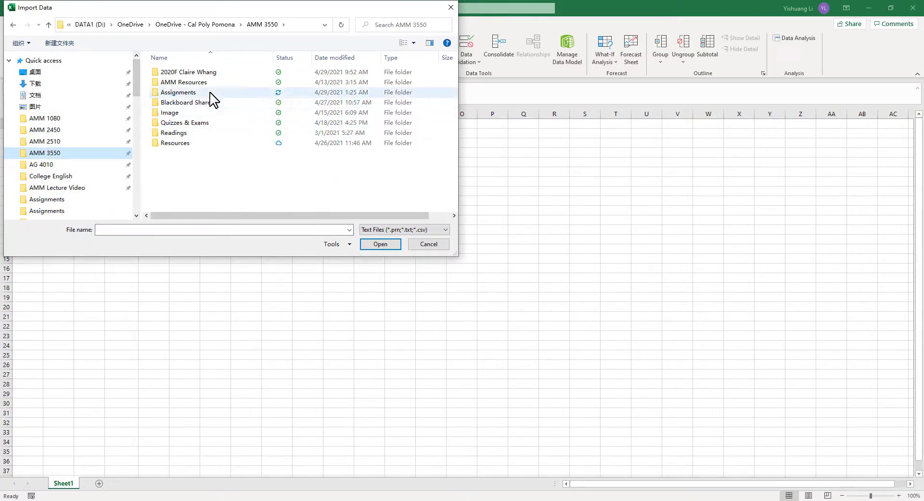
{"action": "double_click", "coordinate": [210, 93]}
{"action": "double_click", "coordinate": [210, 112]}
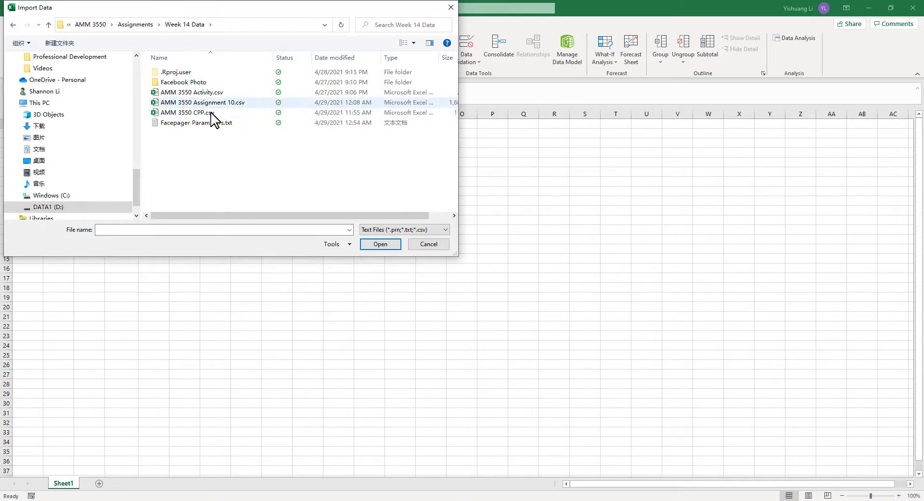
{"action": "left_click", "coordinate": [220, 113]}
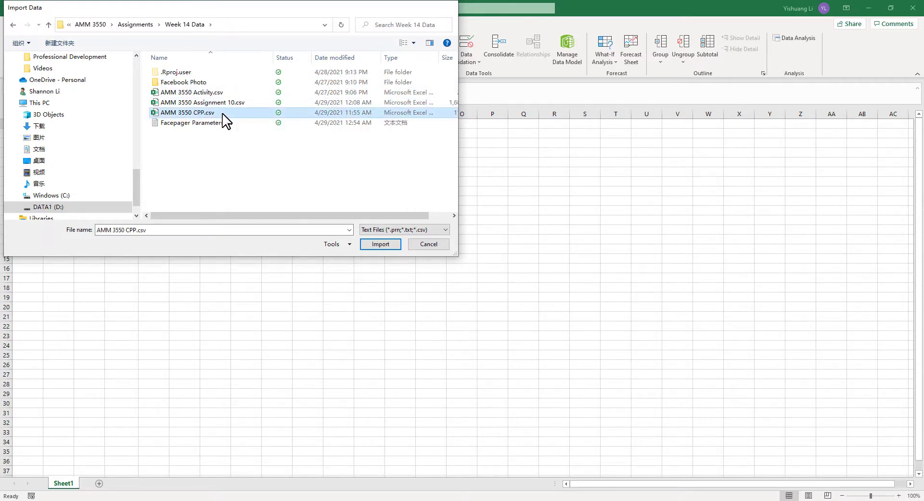
{"action": "double_click", "coordinate": [223, 113]}
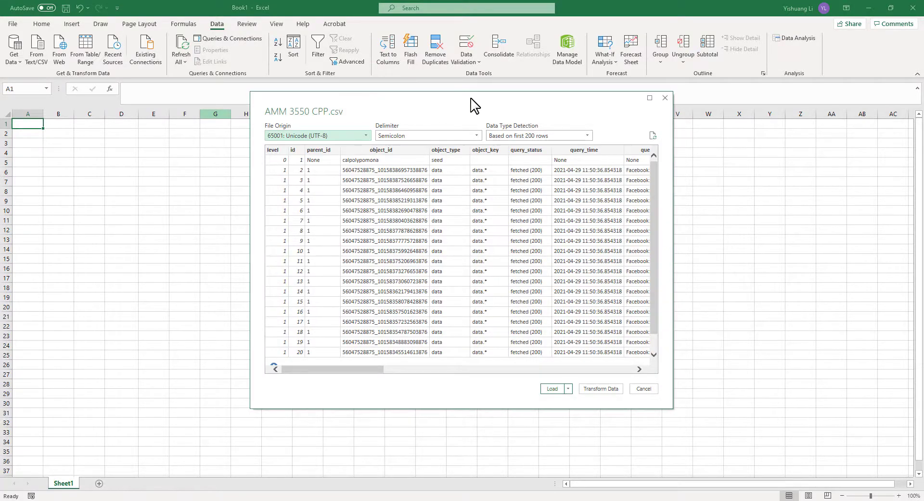
Preview the file's columns through to the reaction counts, load it into a new worksheet table and close the Queries & Connections pane
{"action": "left_click_drag", "start_coordinate": [471, 98], "coordinate": [365, 169]}
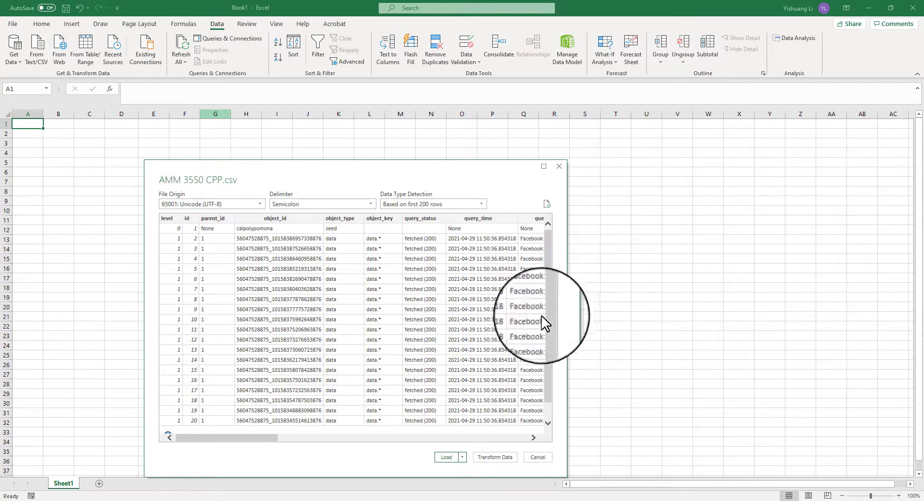
{"action": "mouse_move", "coordinate": [269, 437]}
{"action": "left_mouse_down"}
{"action": "mouse_move", "coordinate": [435, 439]}
{"action": "mouse_move", "coordinate": [256, 445]}
{"action": "left_mouse_up"}
{"action": "left_click_drag", "start_coordinate": [549, 251], "coordinate": [566, 203]}
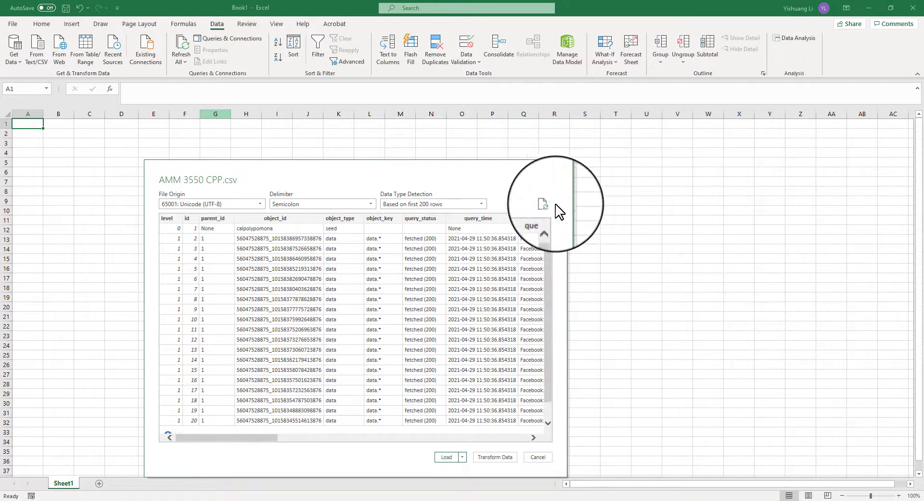
{"action": "left_click_drag", "start_coordinate": [258, 438], "coordinate": [529, 438]}
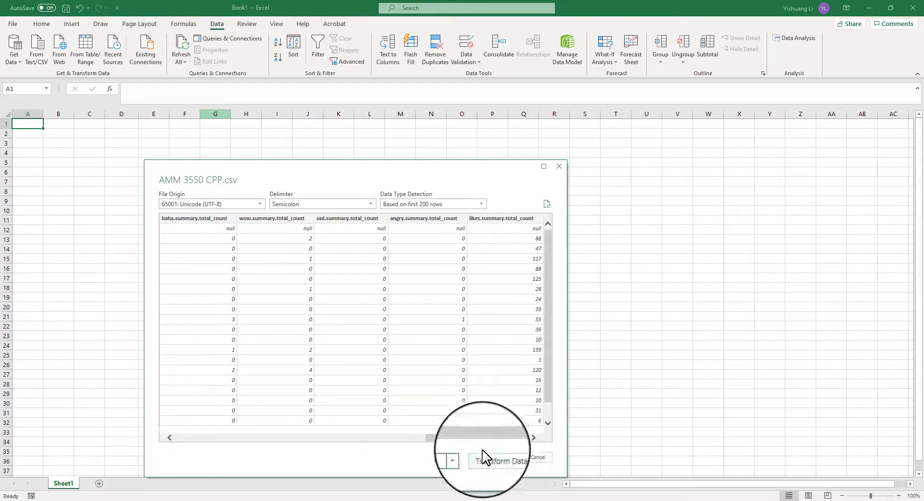
{"action": "left_click", "coordinate": [446, 458]}
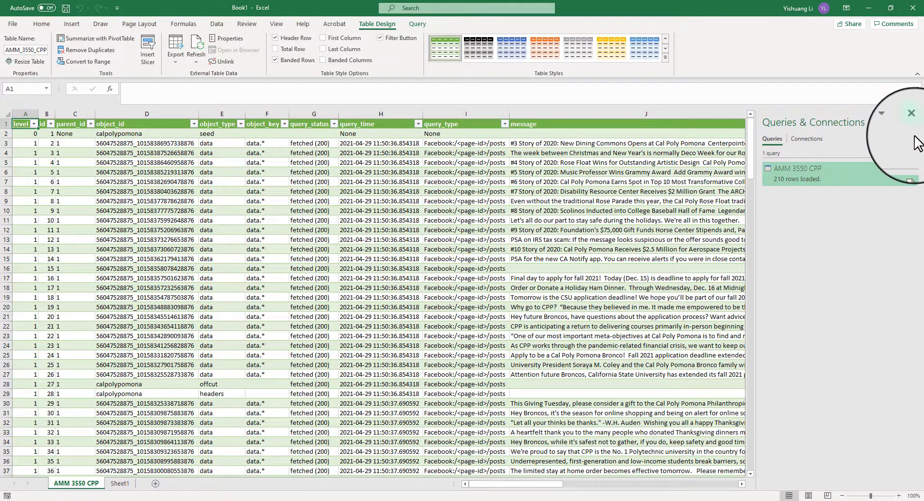
{"action": "left_click", "coordinate": [914, 121]}
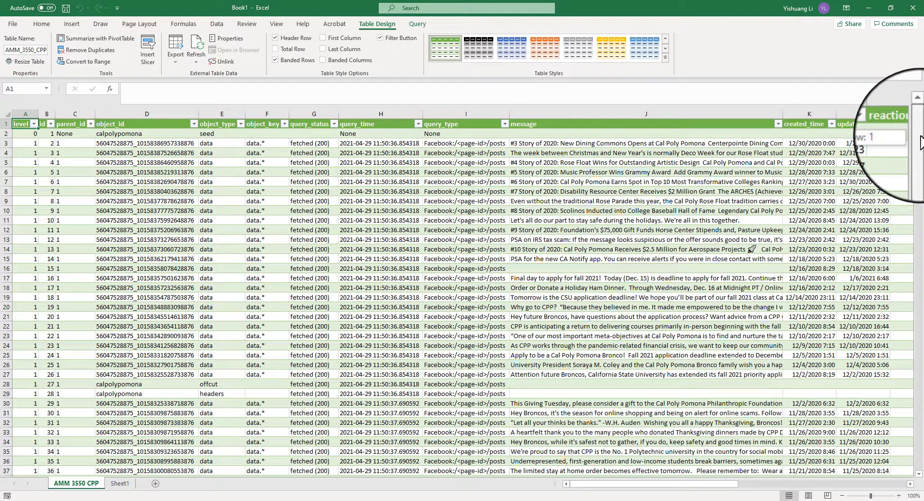
Examine the rows whose object_type is offcut or headers among the post data rows
{"action": "mouse_move", "coordinate": [920, 140]}
{"action": "left_mouse_down"}
{"action": "mouse_move", "coordinate": [920, 155]}
{"action": "mouse_move", "coordinate": [922, 136]}
{"action": "left_mouse_up"}
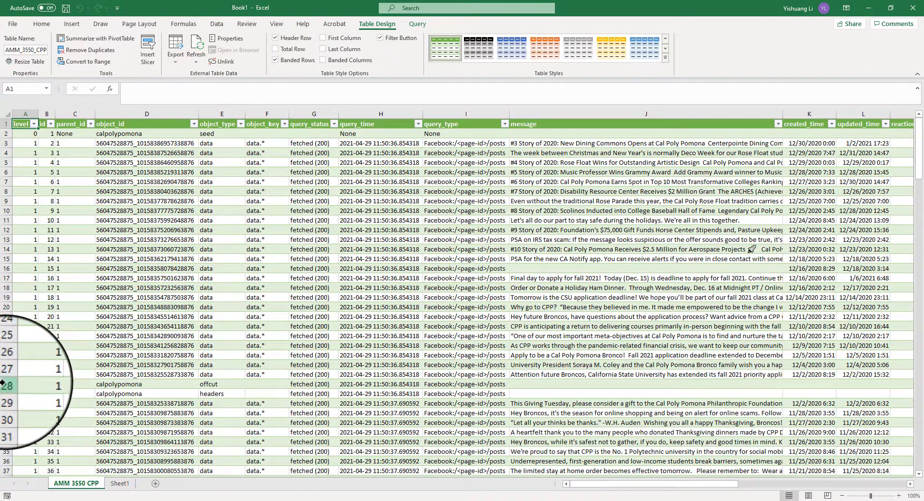
{"action": "left_click_drag", "start_coordinate": [5, 384], "coordinate": [3, 390]}
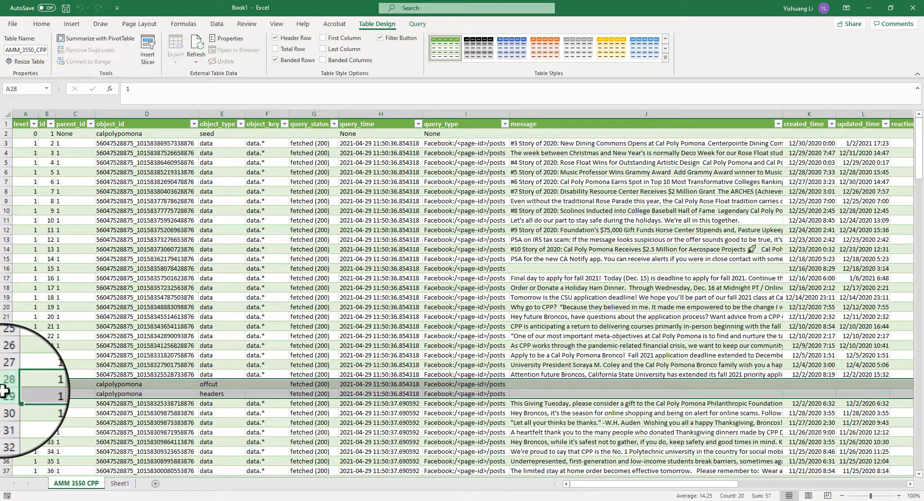
{"action": "left_click", "coordinate": [220, 383]}
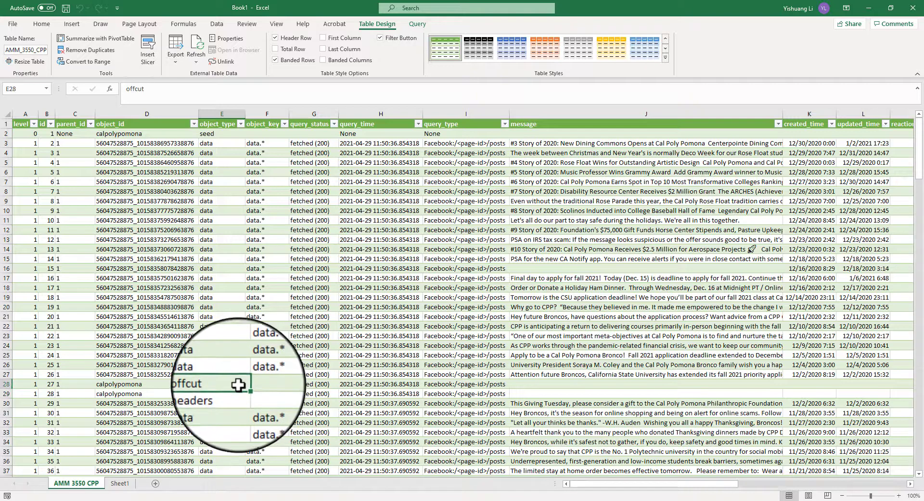
{"action": "left_click", "coordinate": [237, 390]}
{"action": "left_click", "coordinate": [237, 386]}
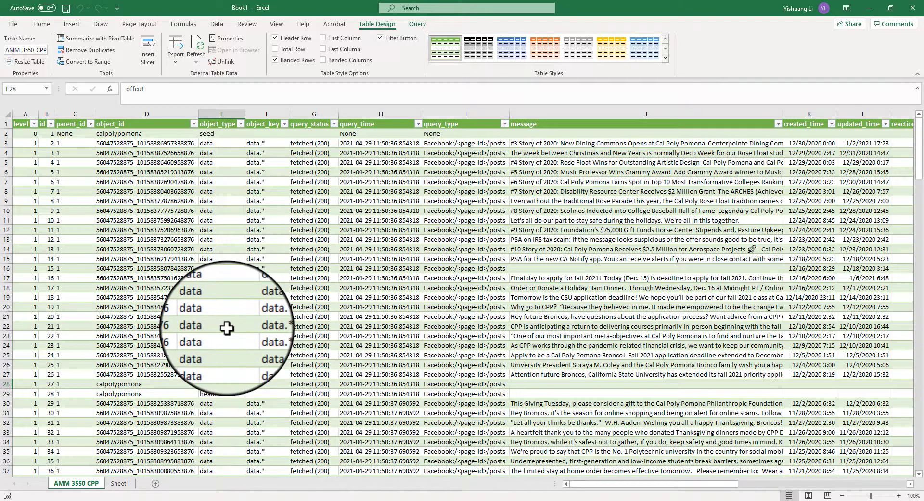
{"action": "scroll", "coordinate": [226, 325], "scroll_direction": "down", "scroll_amount": 5}
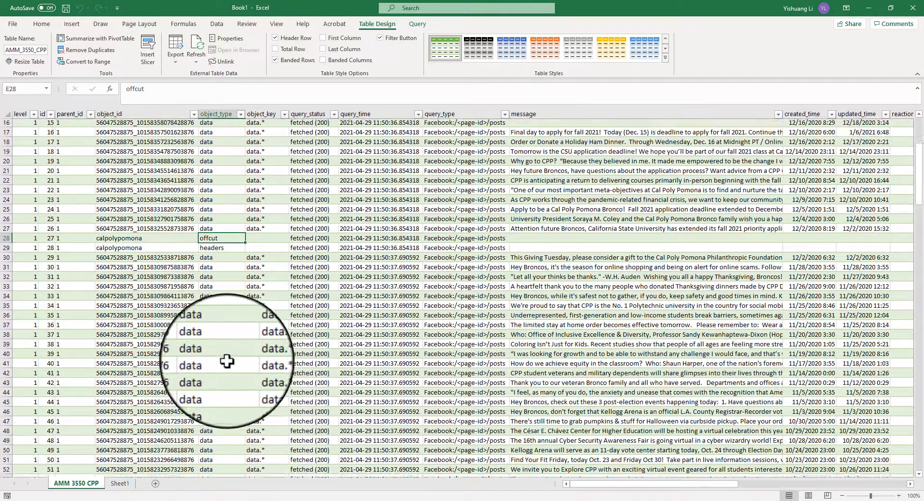
{"action": "scroll", "coordinate": [207, 297], "scroll_direction": "up", "scroll_amount": 5}
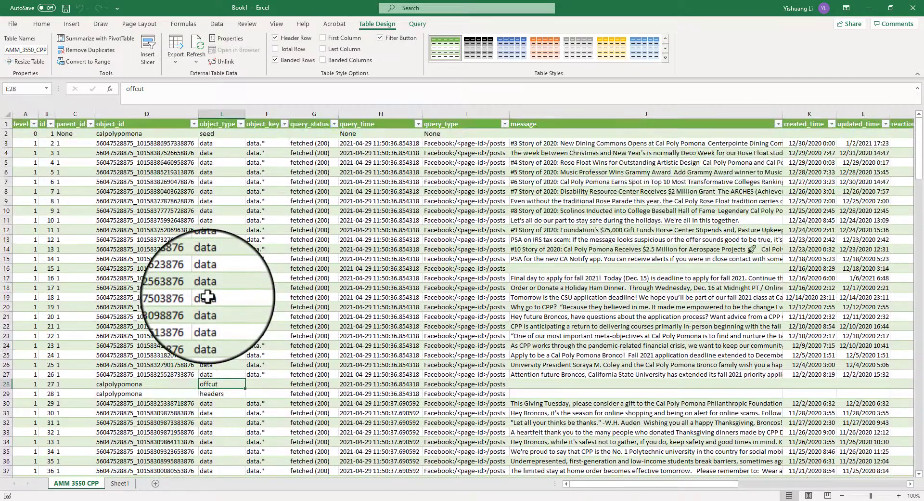
Filter the object_type column to show only the headers, offcut and seed rows
{"action": "left_click", "coordinate": [240, 124]}
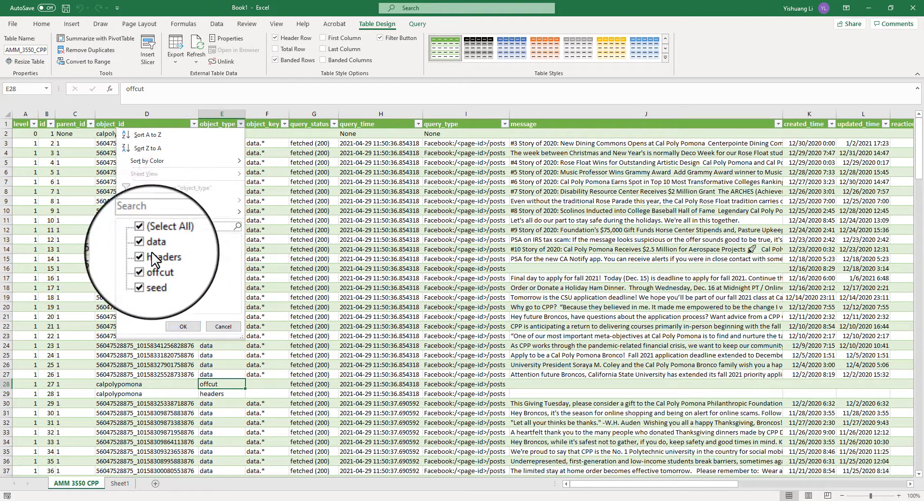
{"action": "left_click", "coordinate": [154, 235]}
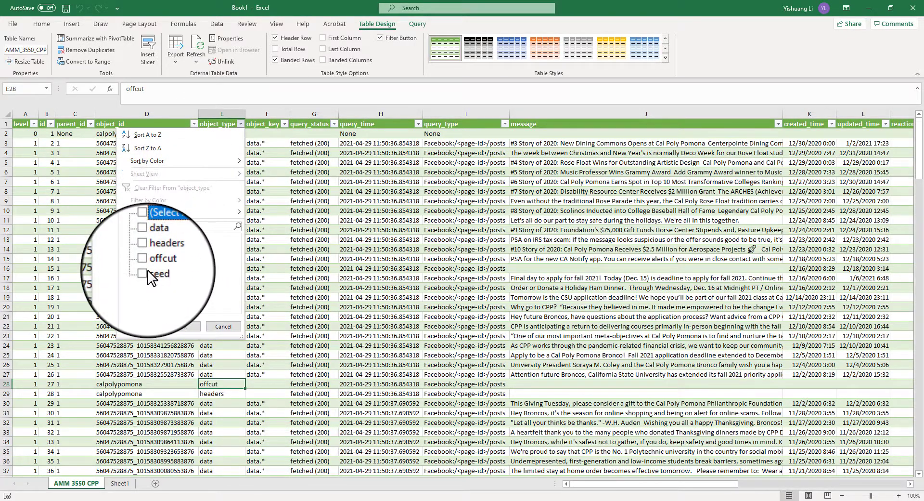
{"action": "left_click", "coordinate": [149, 259]}
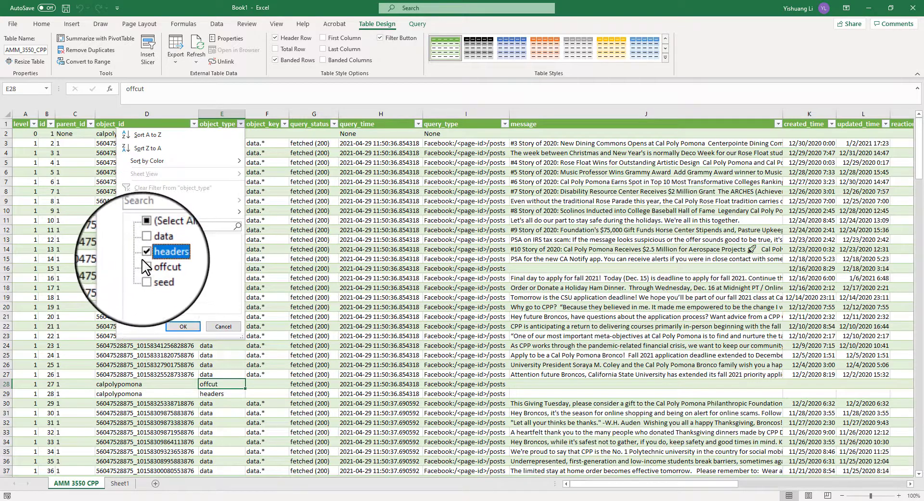
{"action": "left_click", "coordinate": [148, 268]}
{"action": "left_click", "coordinate": [148, 278]}
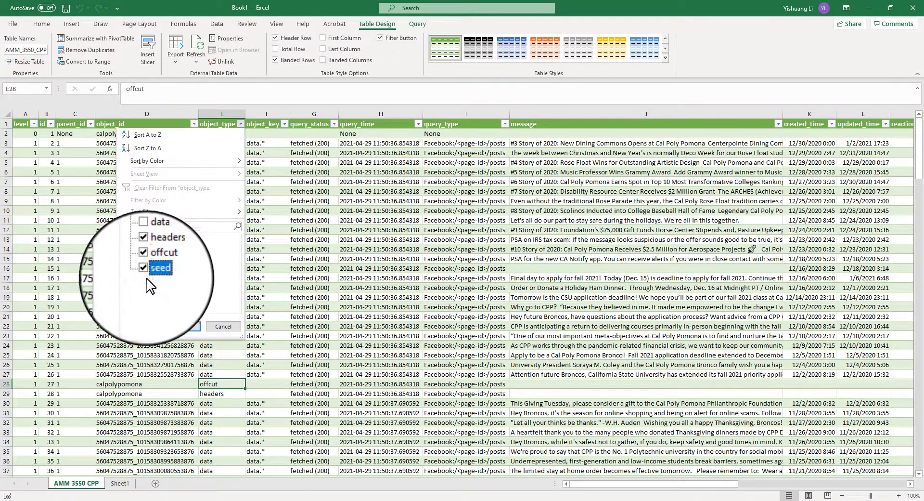
{"action": "left_click", "coordinate": [180, 326]}
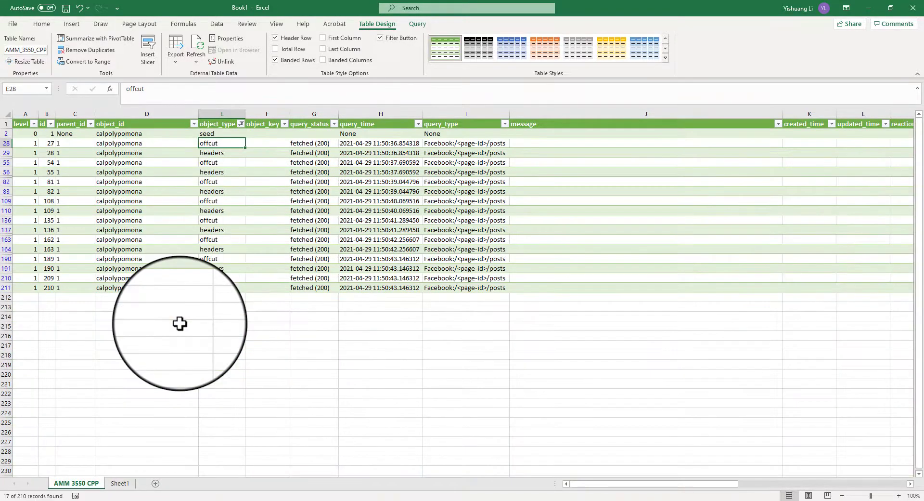
Select all the filtered seed, offcut and headers rows and delete them
{"action": "left_click_drag", "start_coordinate": [590, 483], "coordinate": [554, 474]}
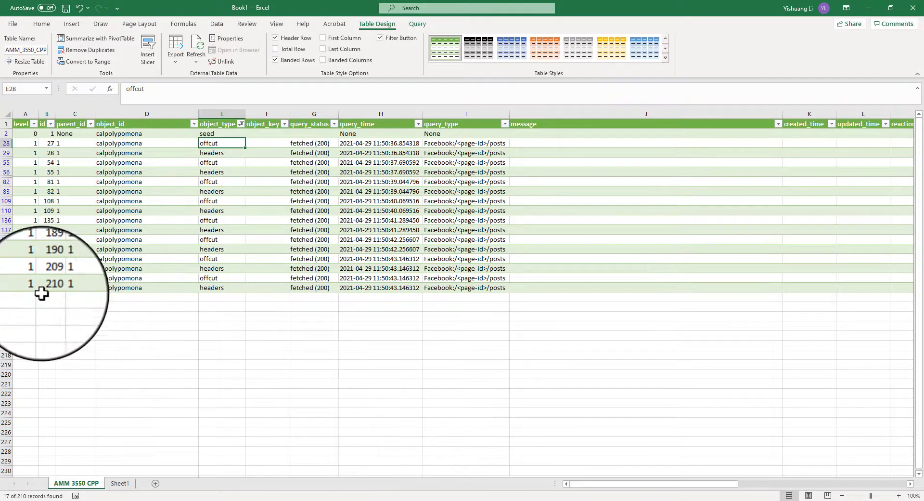
{"action": "left_click", "coordinate": [27, 288]}
{"action": "left_click", "coordinate": [20, 134], "text": "shift"}
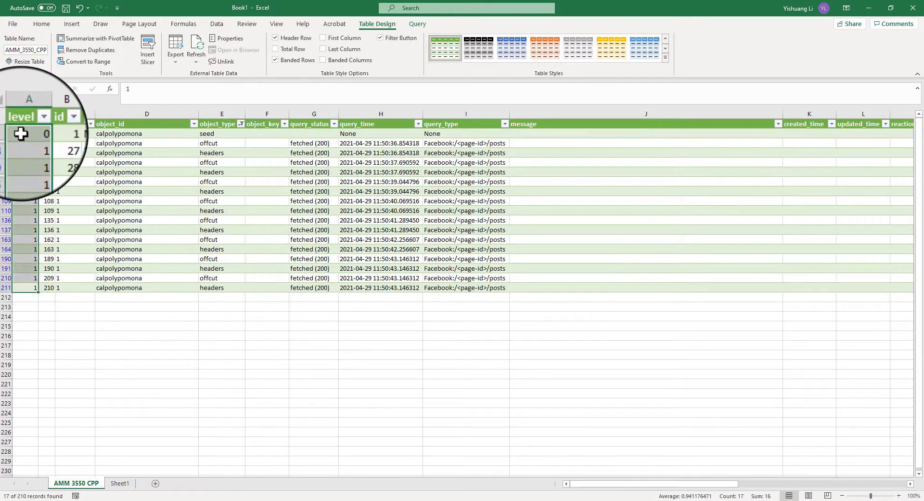
{"action": "left_click_drag", "start_coordinate": [6, 133], "coordinate": [4, 287]}
{"action": "right_click", "coordinate": [109, 204]}
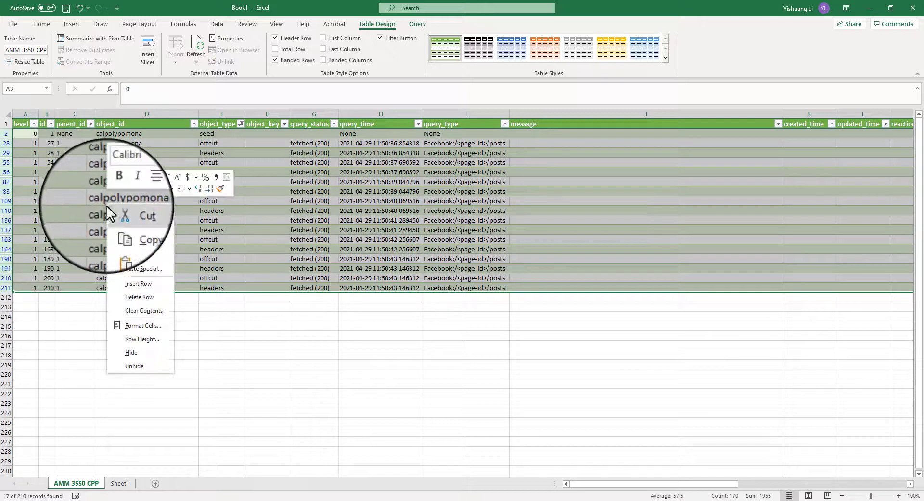
{"action": "left_click", "coordinate": [152, 296]}
{"action": "left_click", "coordinate": [218, 345]}
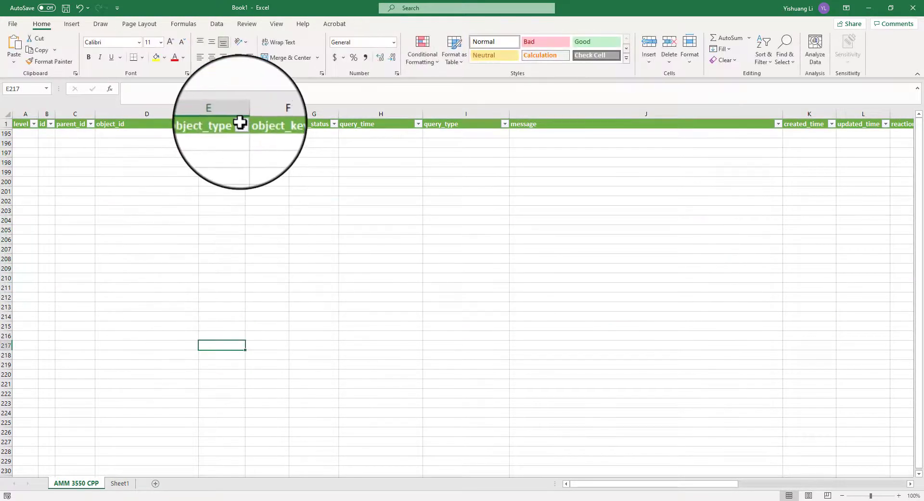
Clear the object_type filter and review the values available in the query_type filter
{"action": "left_click", "coordinate": [241, 124]}
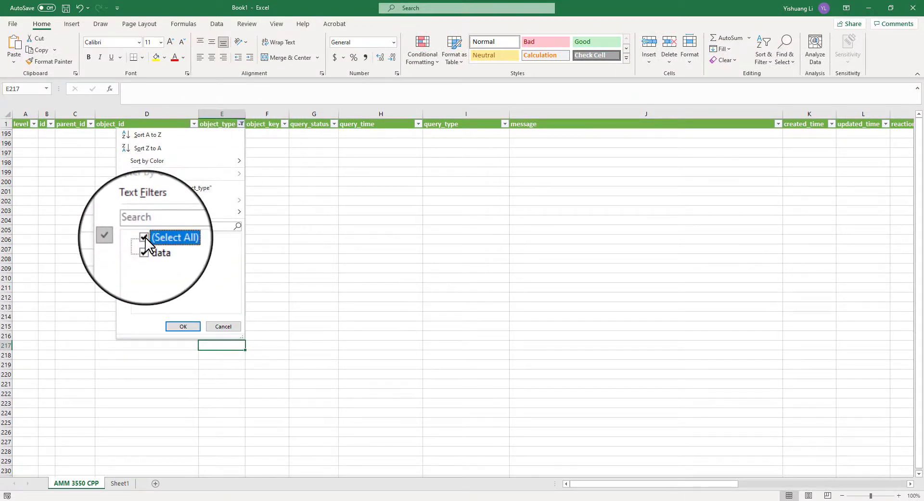
{"action": "left_click", "coordinate": [186, 327]}
{"action": "left_click", "coordinate": [457, 266]}
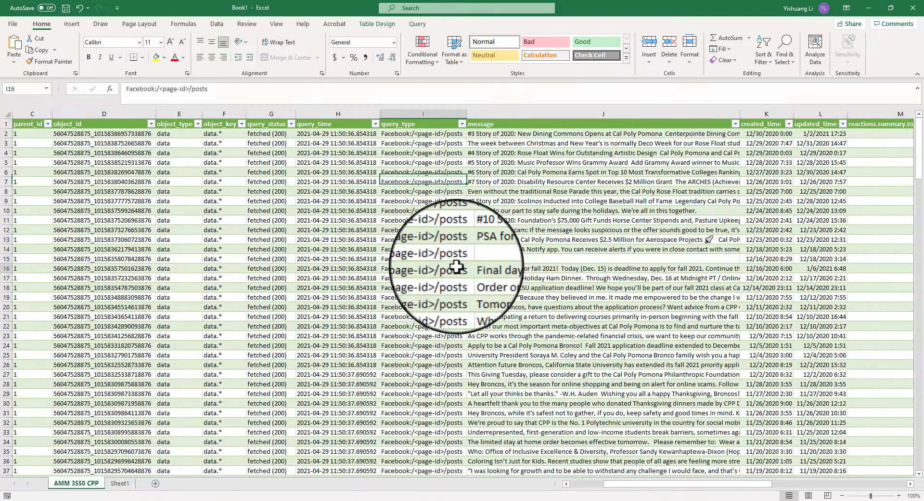
{"action": "left_click", "coordinate": [462, 124]}
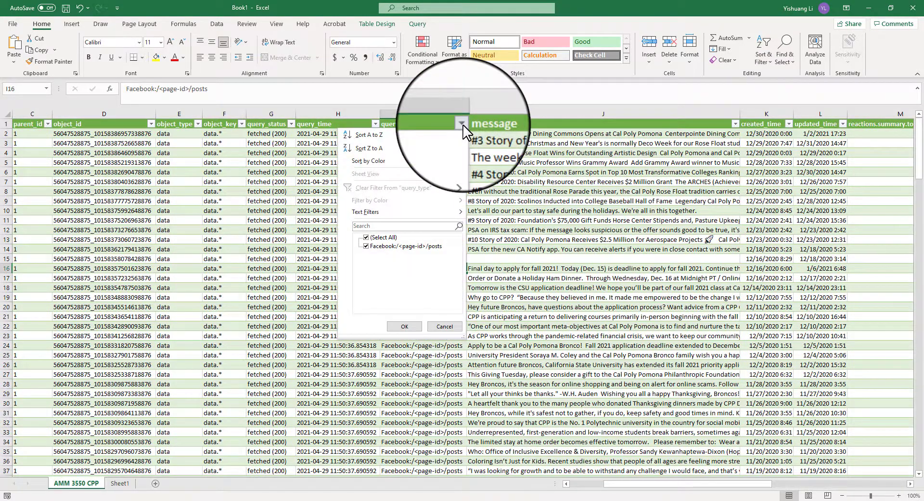
{"action": "left_click", "coordinate": [445, 325]}
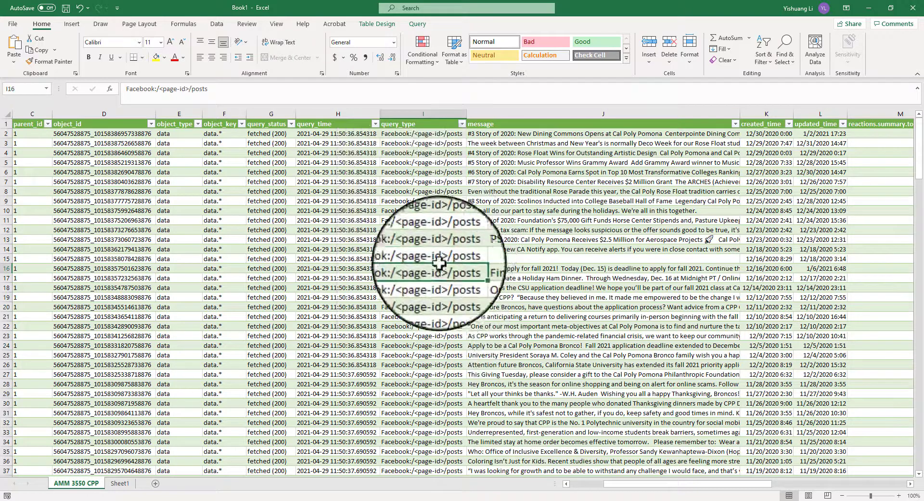
Delete the query_time and query_type columns from the table
{"action": "left_click", "coordinate": [432, 114]}
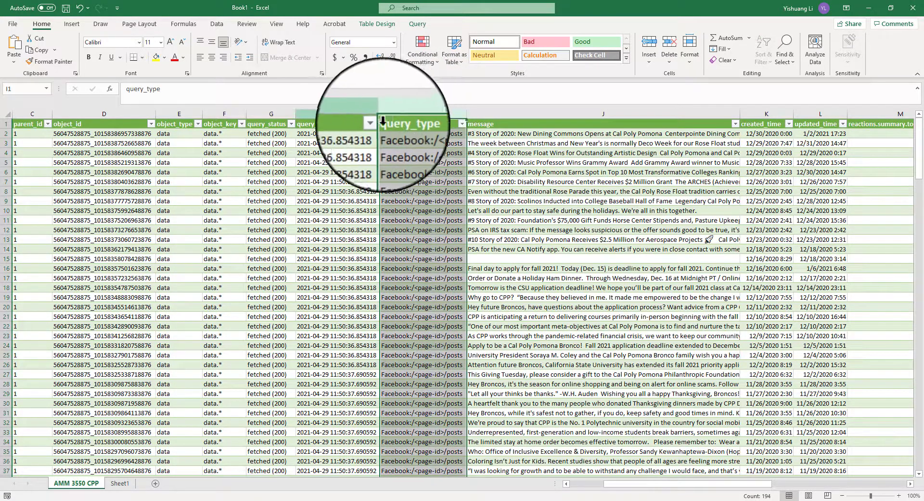
{"action": "left_click", "coordinate": [336, 114]}
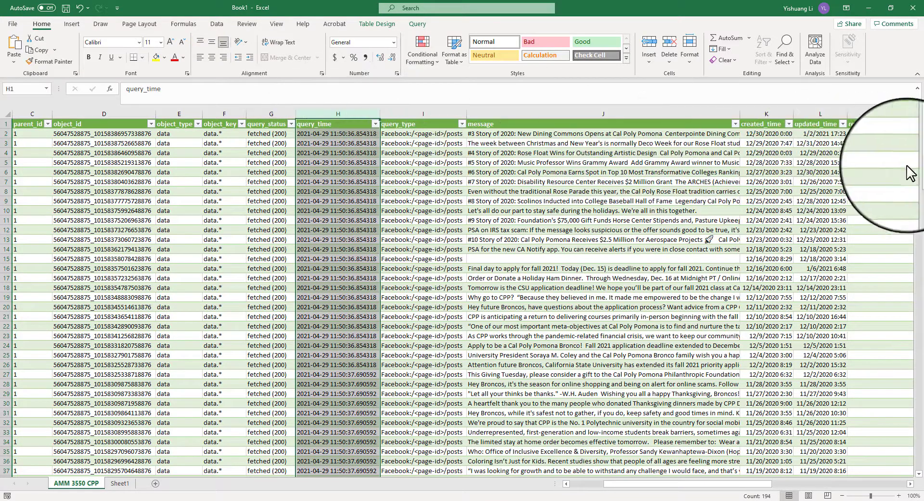
{"action": "left_click_drag", "start_coordinate": [918, 165], "coordinate": [921, 34]}
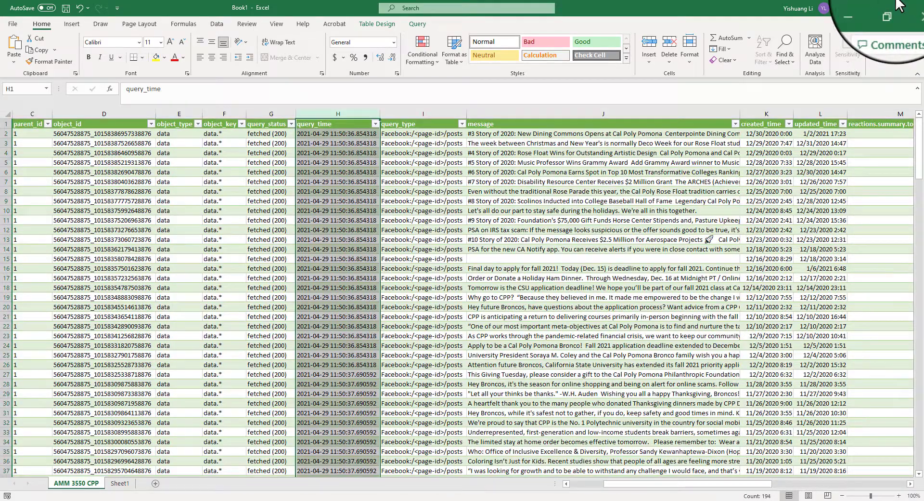
{"action": "left_click", "coordinate": [345, 114]}
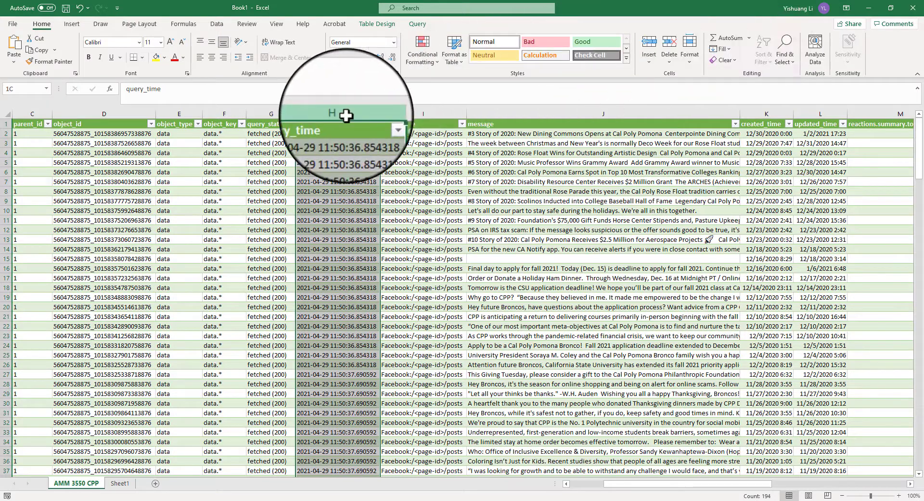
{"action": "left_click_drag", "start_coordinate": [345, 116], "coordinate": [412, 120]}
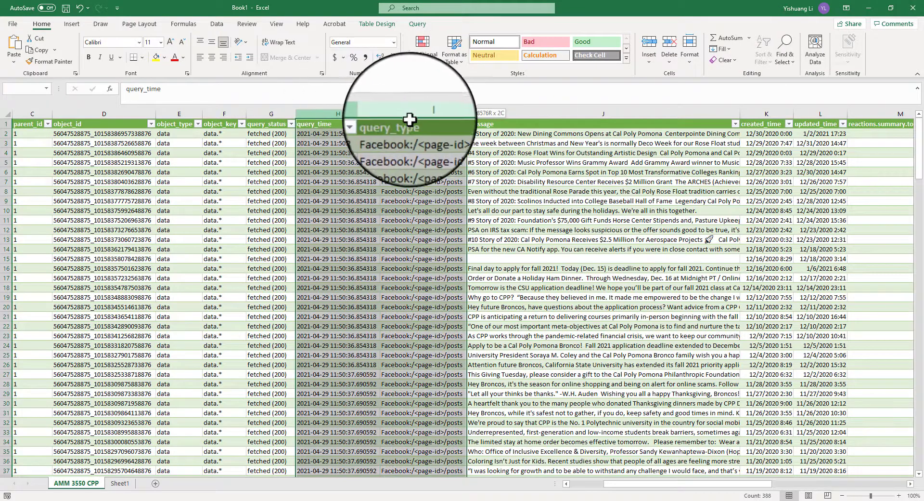
{"action": "right_click", "coordinate": [407, 173]}
{"action": "left_click", "coordinate": [432, 317]}
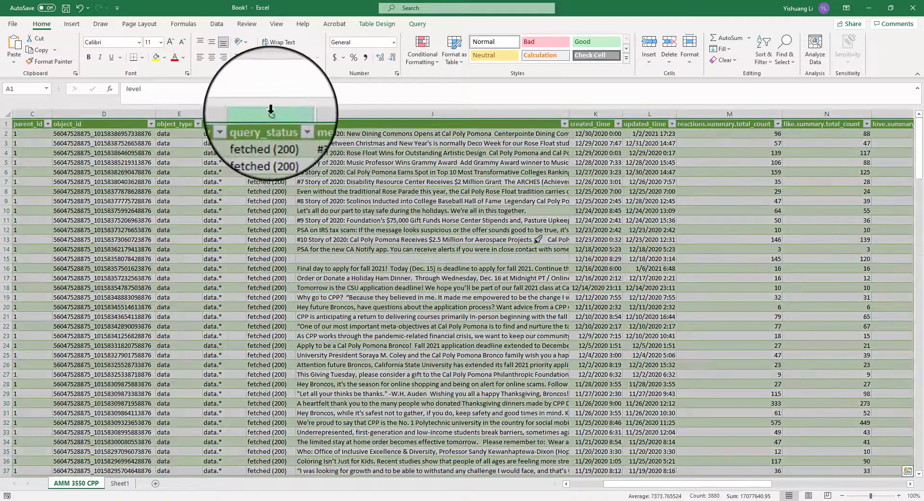
Delete the object_type, object_key and query_status columns from the table
{"action": "left_click", "coordinate": [270, 114]}
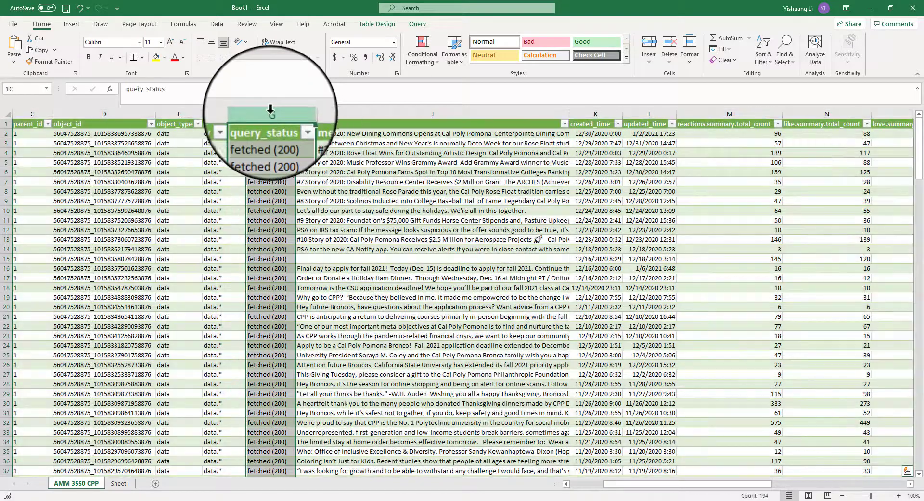
{"action": "left_click_drag", "start_coordinate": [260, 111], "coordinate": [198, 116]}
{"action": "right_click", "coordinate": [222, 235]}
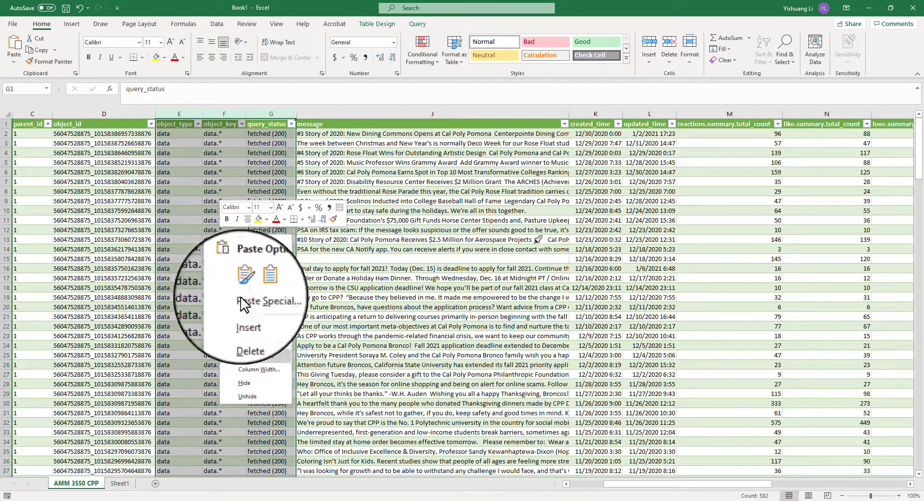
{"action": "left_click", "coordinate": [273, 384]}
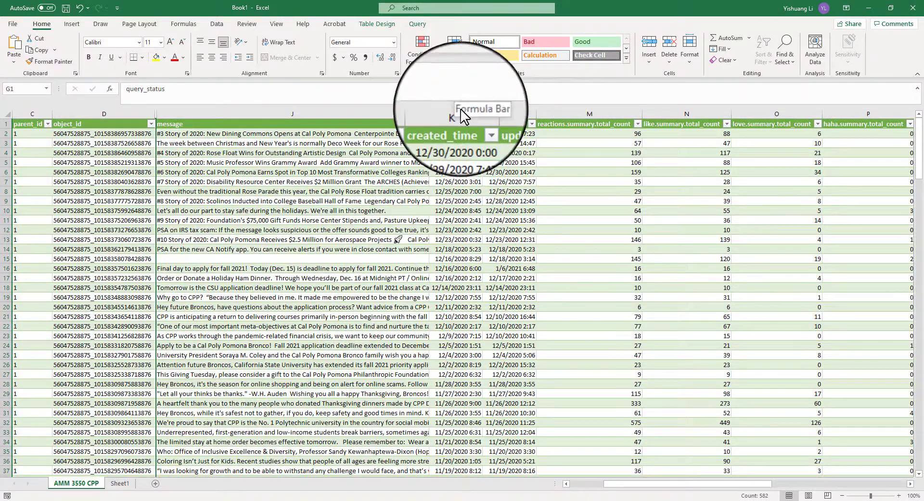
Rename the reactions.summary.total_count column header to Total Summary
{"action": "left_click", "coordinate": [469, 135]}
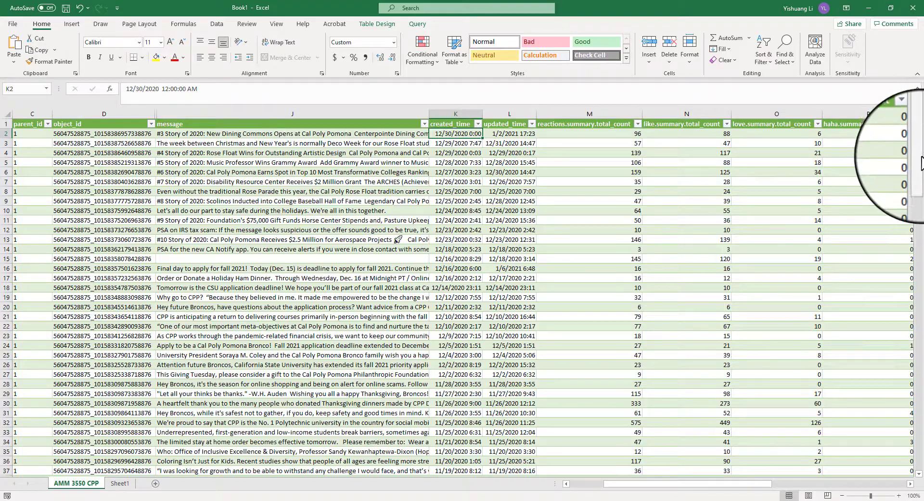
{"action": "scroll", "coordinate": [921, 159], "scroll_direction": "down", "scroll_amount": 4}
{"action": "left_click_drag", "start_coordinate": [920, 169], "coordinate": [918, 128]}
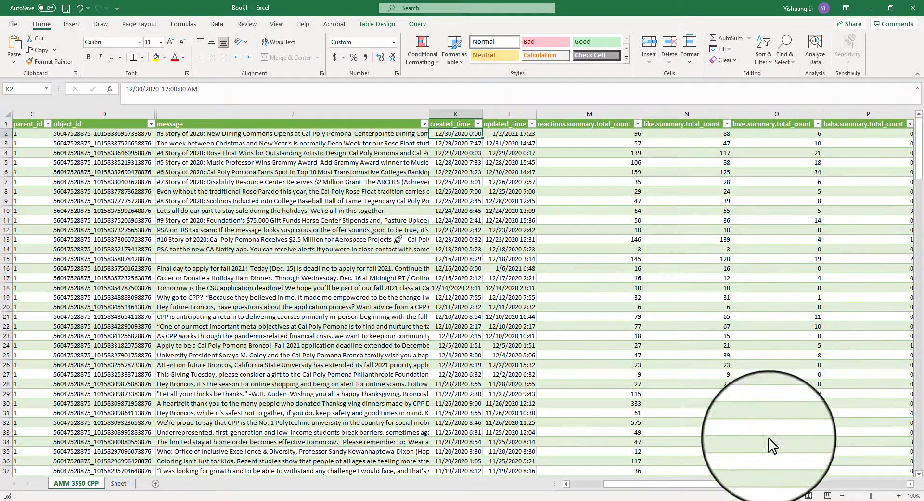
{"action": "left_click_drag", "start_coordinate": [745, 486], "coordinate": [803, 490]}
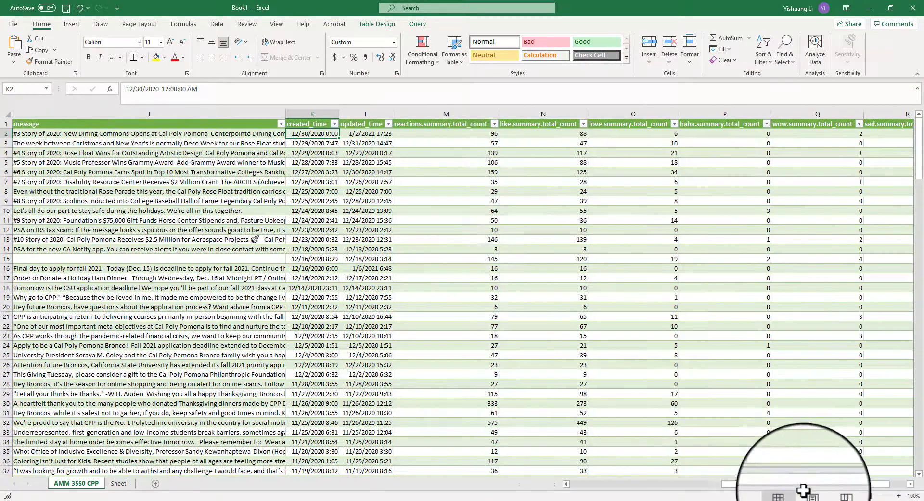
{"action": "left_click", "coordinate": [470, 125]}
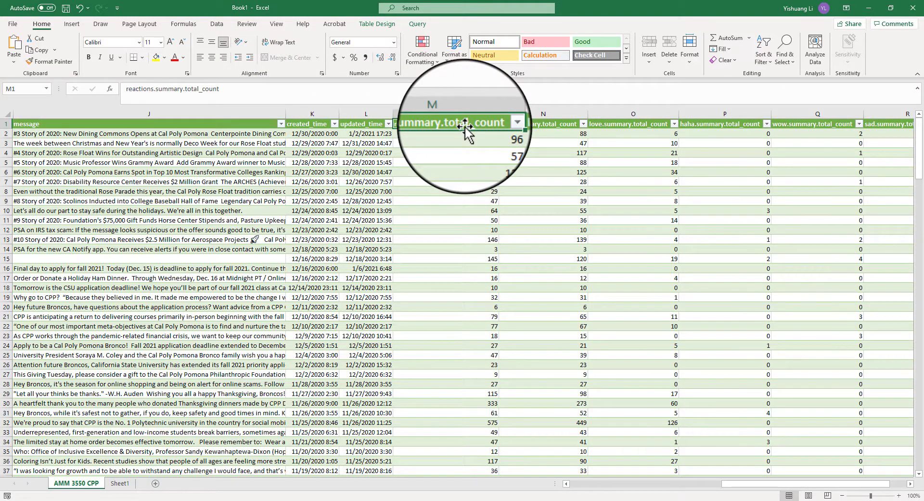
{"action": "type", "text": "T"}
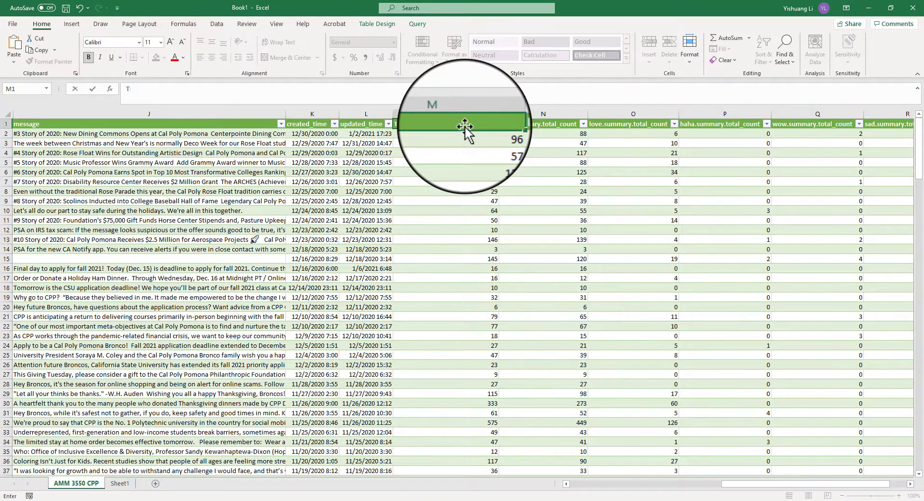
{"action": "type", "text": "otal Summary"}
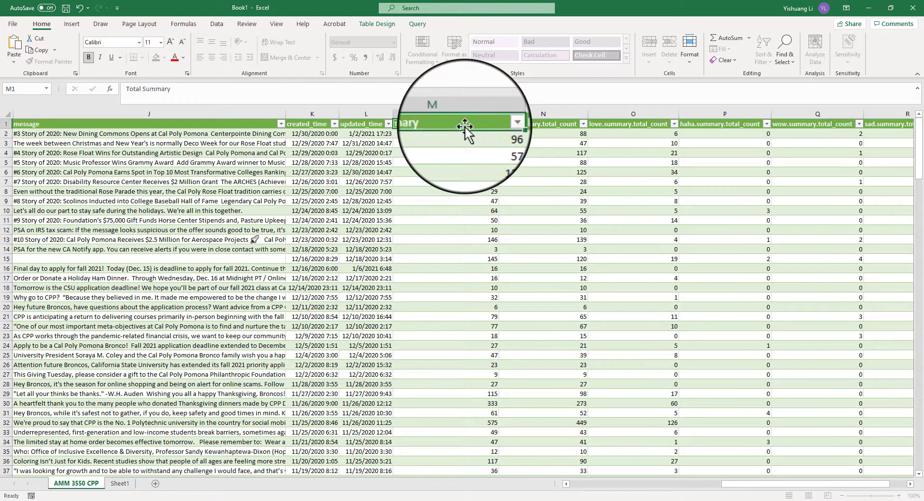
{"action": "key", "text": "Return"}
{"action": "left_click", "coordinate": [462, 153]}
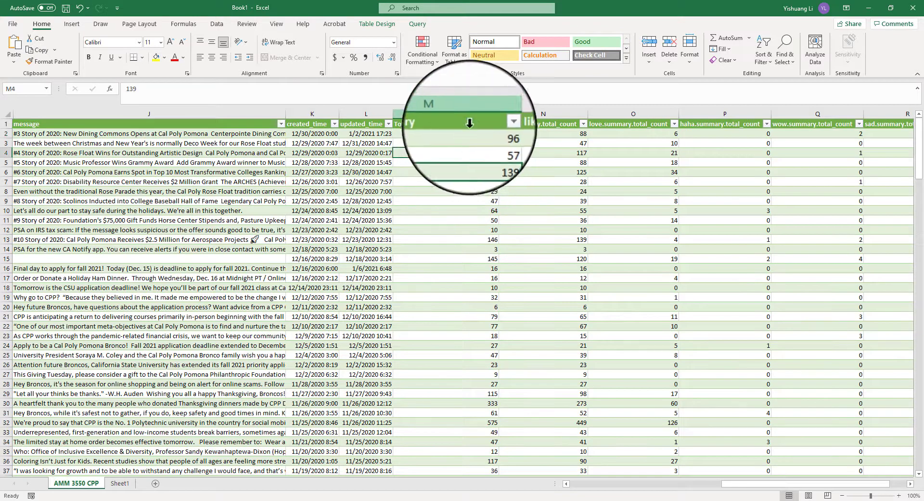
{"action": "left_click", "coordinate": [532, 124]}
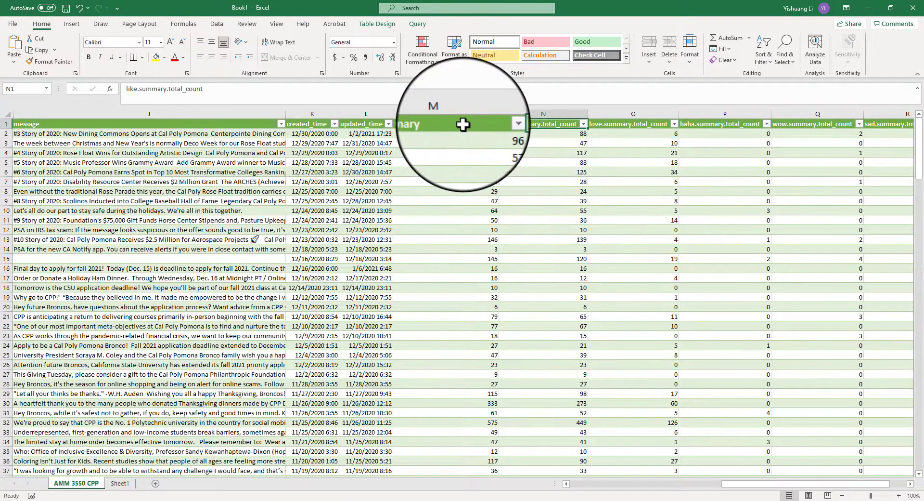
{"action": "left_click", "coordinate": [463, 124]}
{"action": "left_click", "coordinate": [539, 126]}
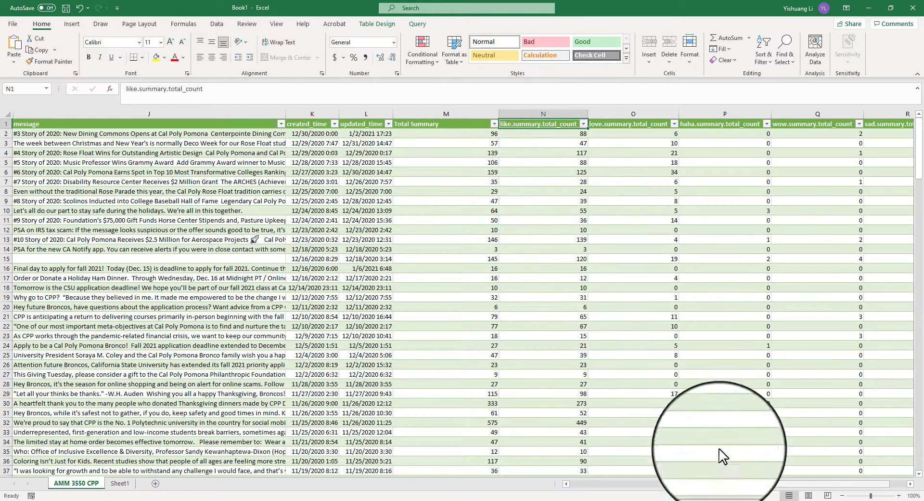
{"action": "left_click_drag", "start_coordinate": [741, 484], "coordinate": [776, 483]}
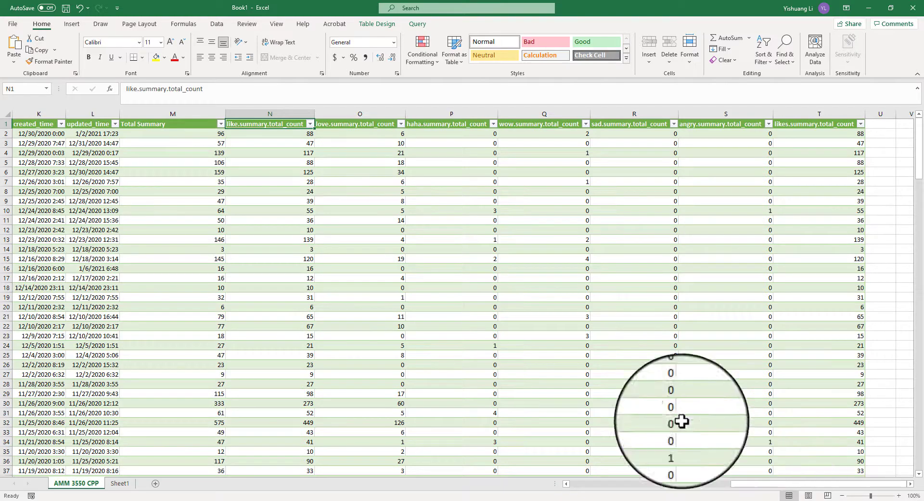
Insert a PivotTable from the AMM_3550_CPP table on a new worksheet
{"action": "left_click", "coordinate": [72, 23]}
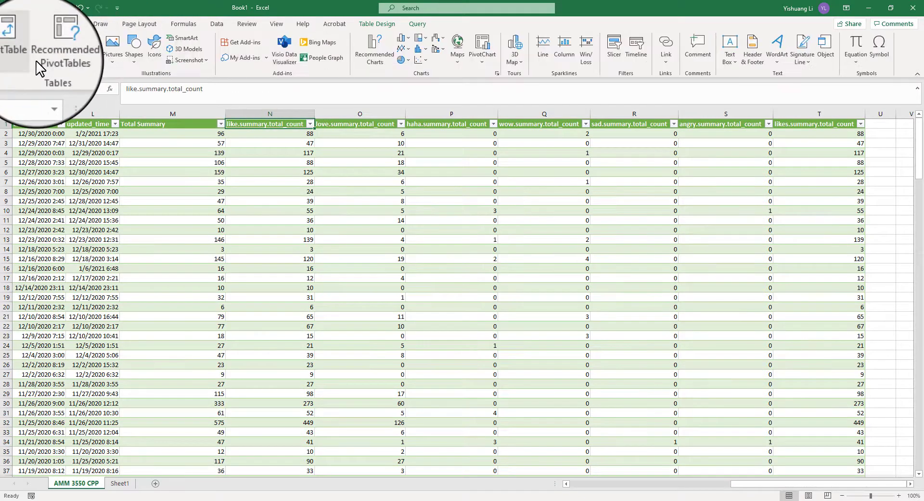
{"action": "left_click", "coordinate": [19, 54]}
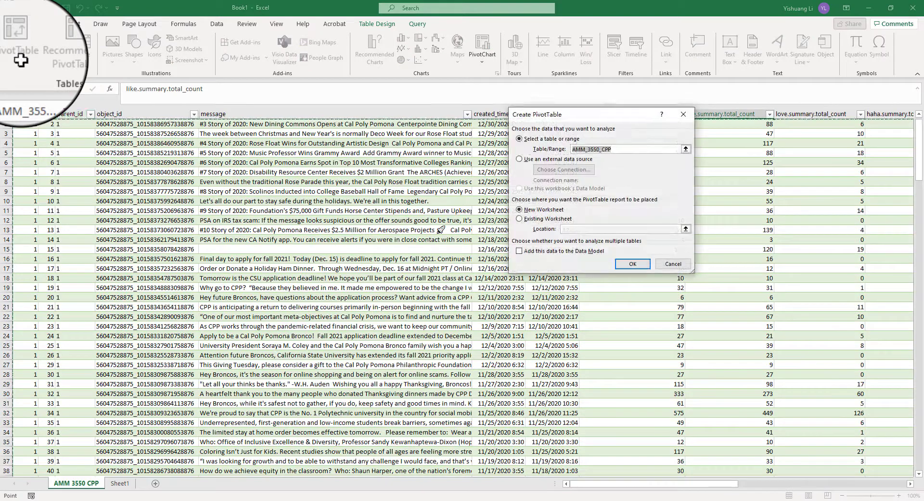
{"action": "left_click", "coordinate": [632, 263]}
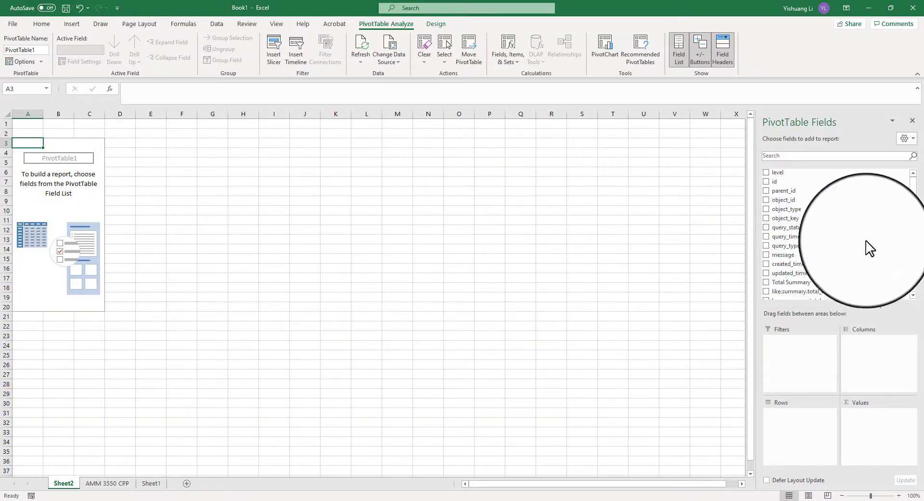
Add created_time to the pivot's rows and Total Summary to its values
{"action": "left_click_drag", "start_coordinate": [914, 234], "coordinate": [923, 203]}
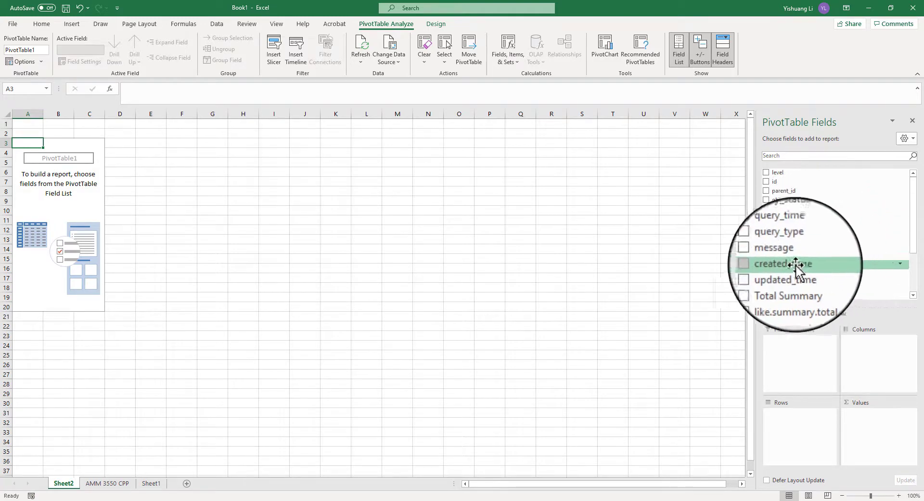
{"action": "left_click", "coordinate": [766, 265]}
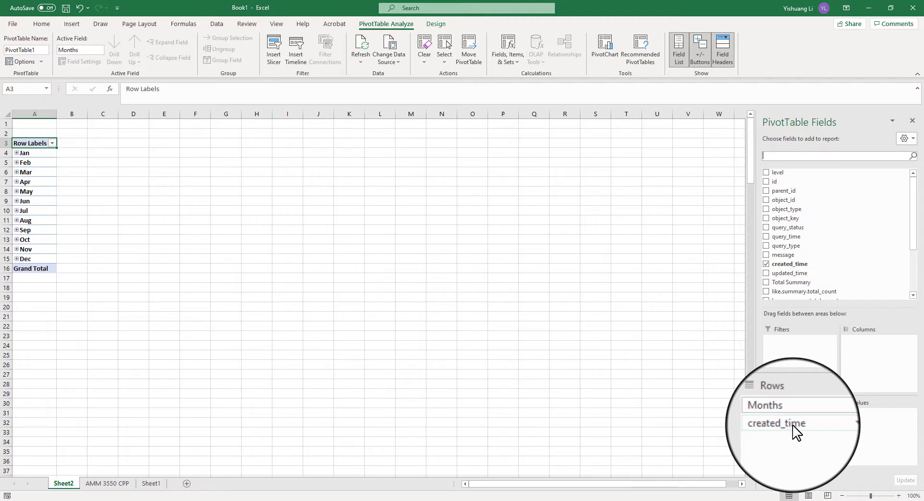
{"action": "left_click_drag", "start_coordinate": [913, 237], "coordinate": [913, 282]}
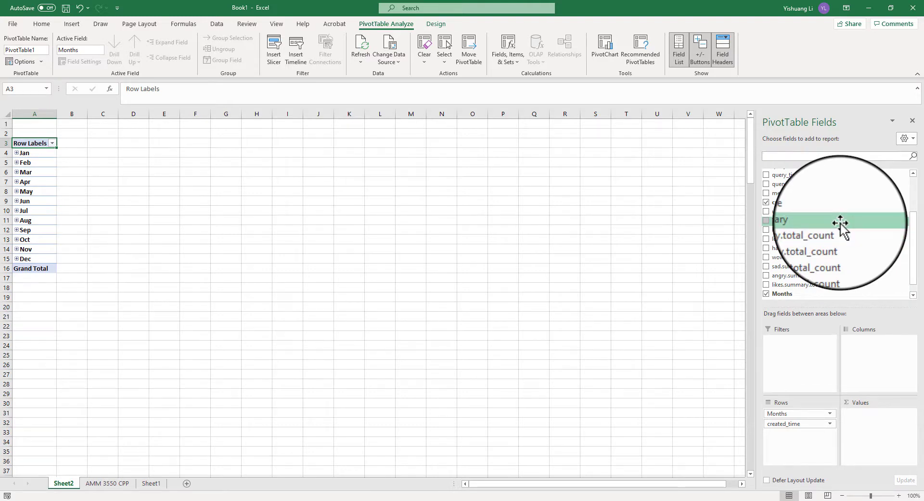
{"action": "left_click_drag", "start_coordinate": [841, 222], "coordinate": [863, 426]}
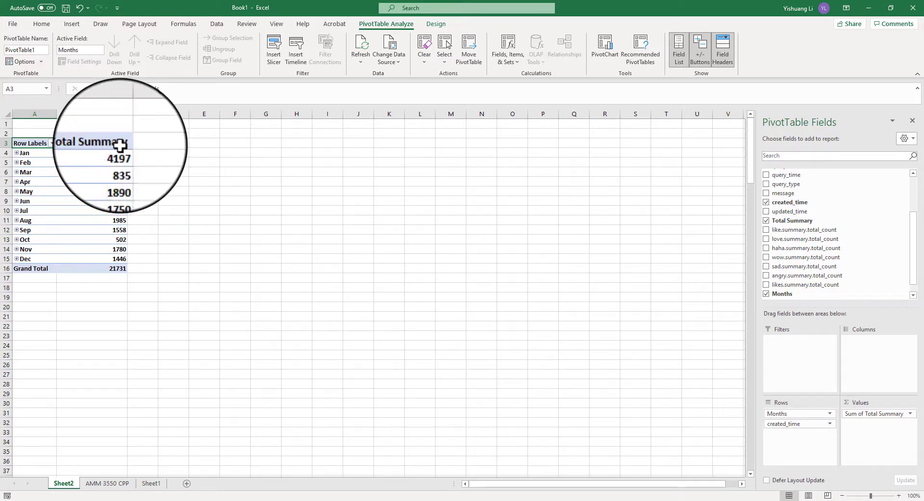
{"action": "left_click", "coordinate": [875, 413]}
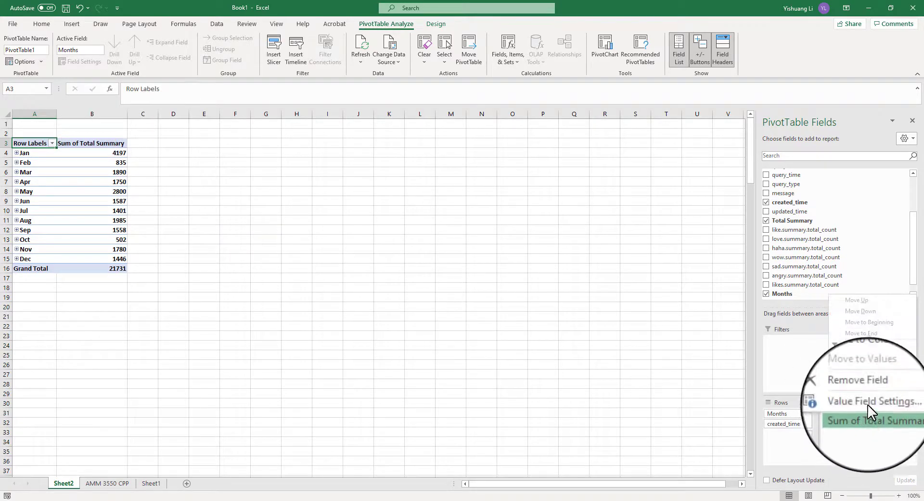
{"action": "left_click", "coordinate": [869, 410]}
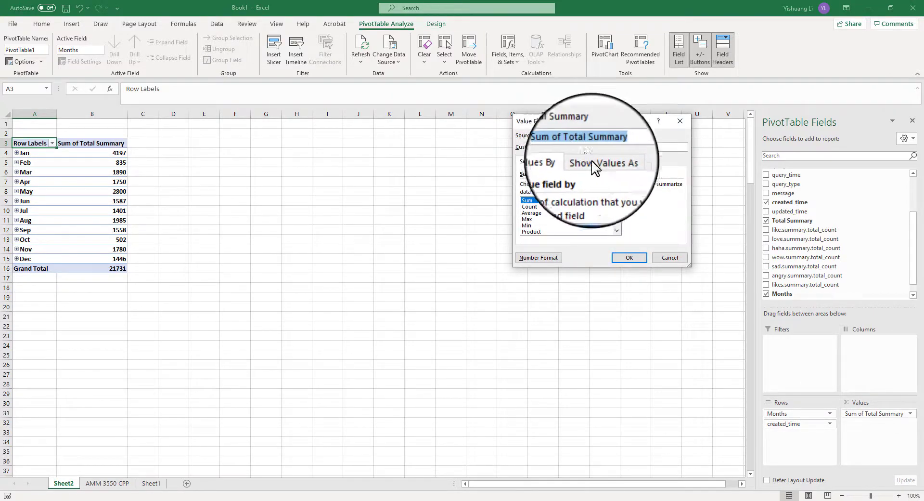
{"action": "left_click", "coordinate": [669, 258]}
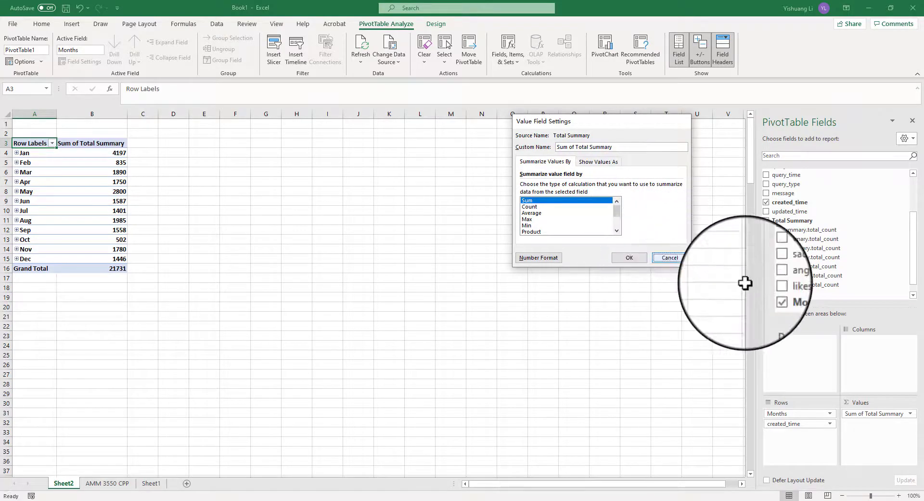